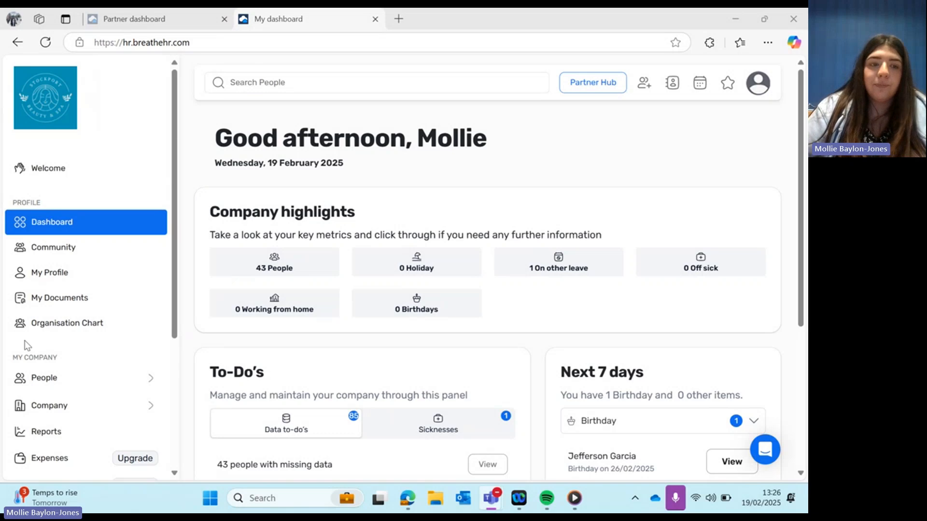
- Open the company's weekly rota and view the list of available rota locations, keeping Bramhall selected
scroll(72, 337, down, 4)
click(68, 355)
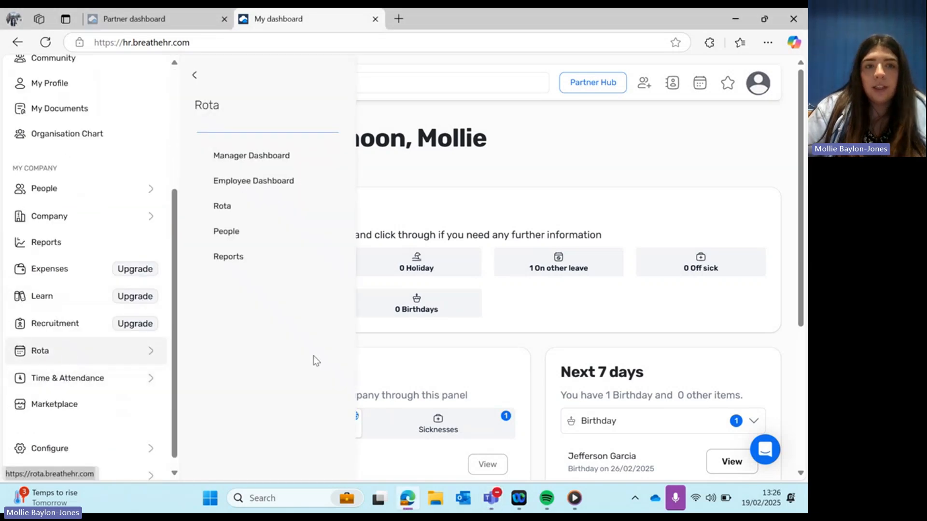
click(235, 209)
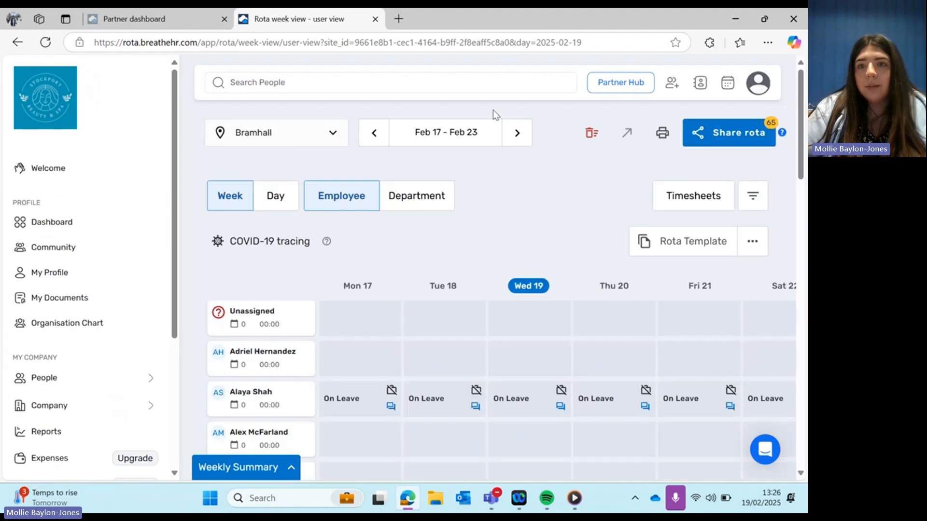
click(310, 144)
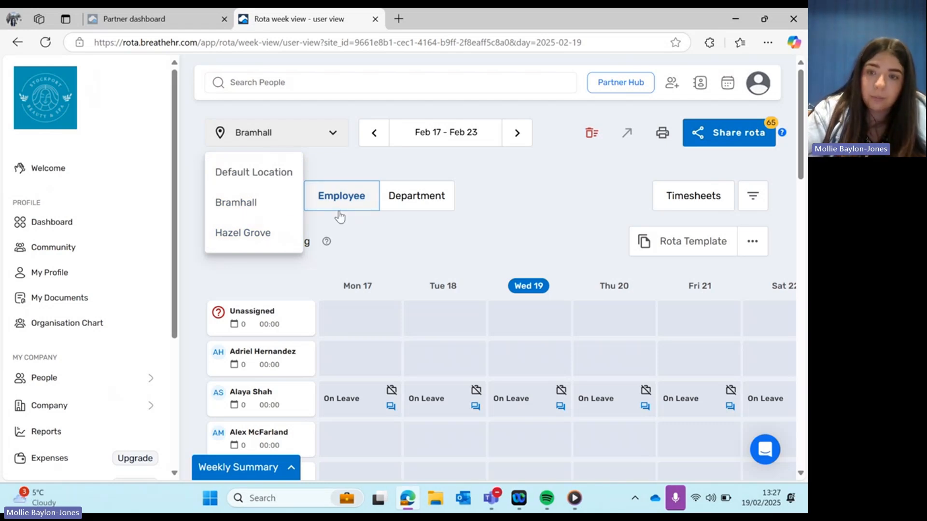
click(436, 244)
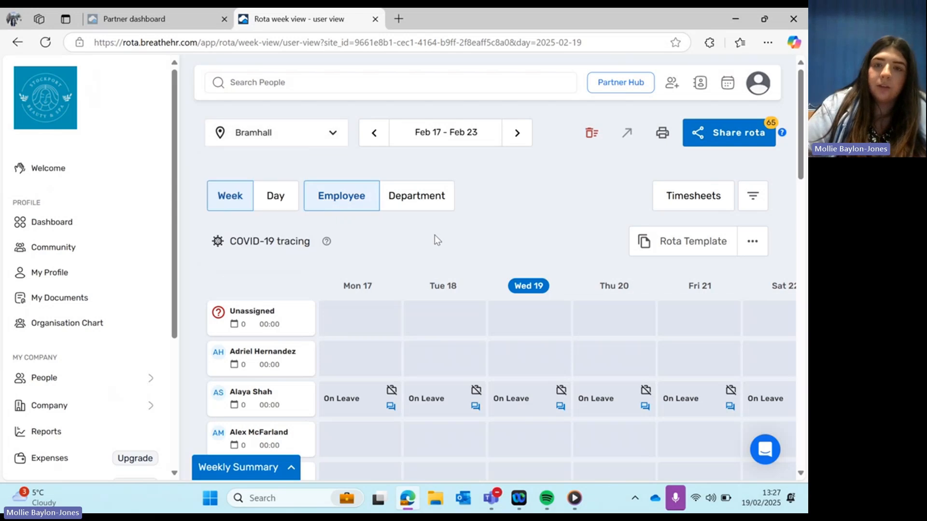
scroll(463, 299, down, 5)
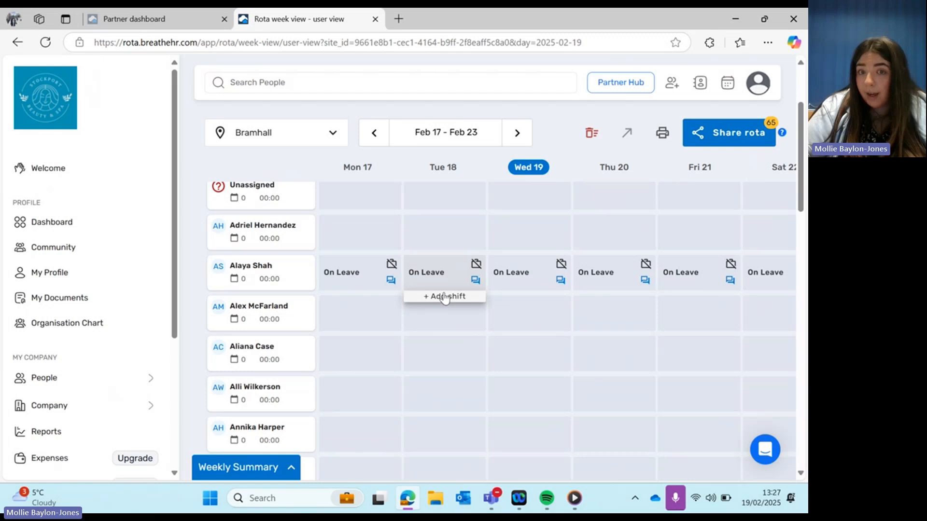
click(445, 296)
click(488, 429)
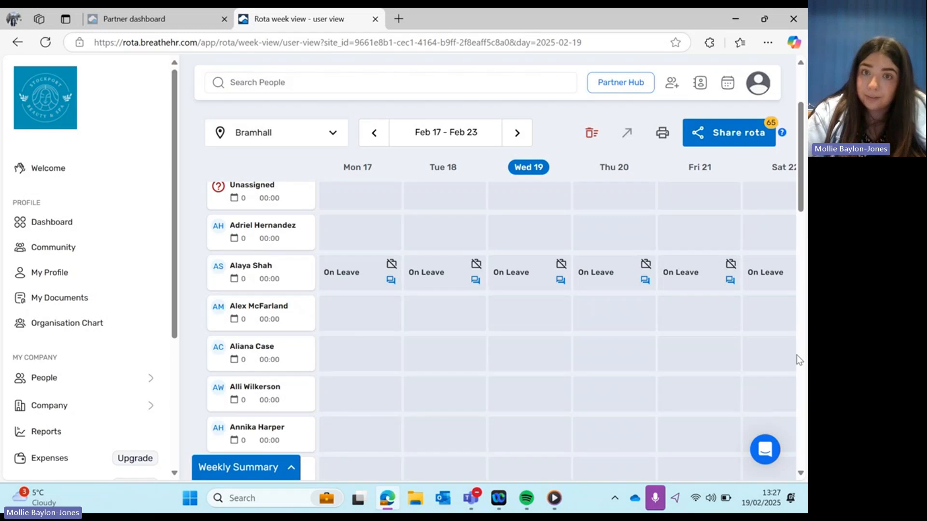
- Add a 9-17 shift on Mon 17 for the employee listed below the one on leave, using Default Role - Human Resources, Bramhall
scroll(446, 323, down, 3)
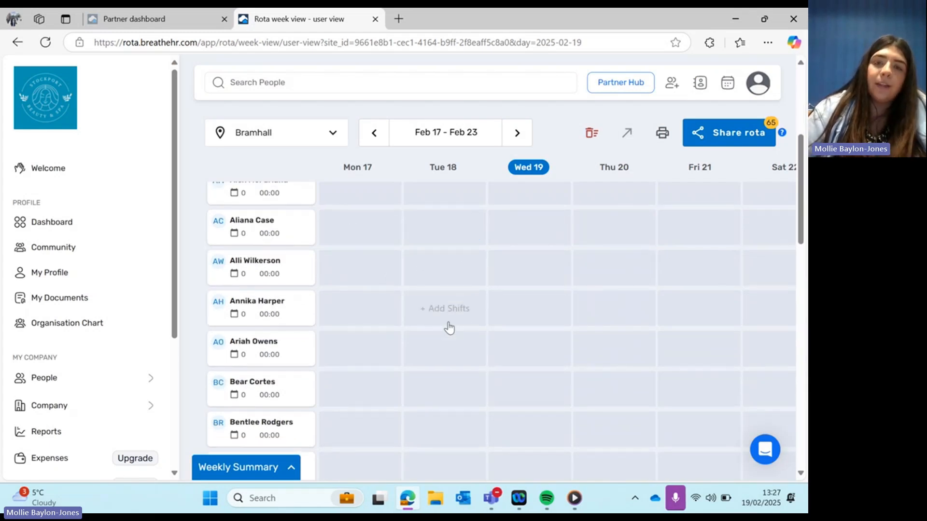
scroll(449, 328, up, 2)
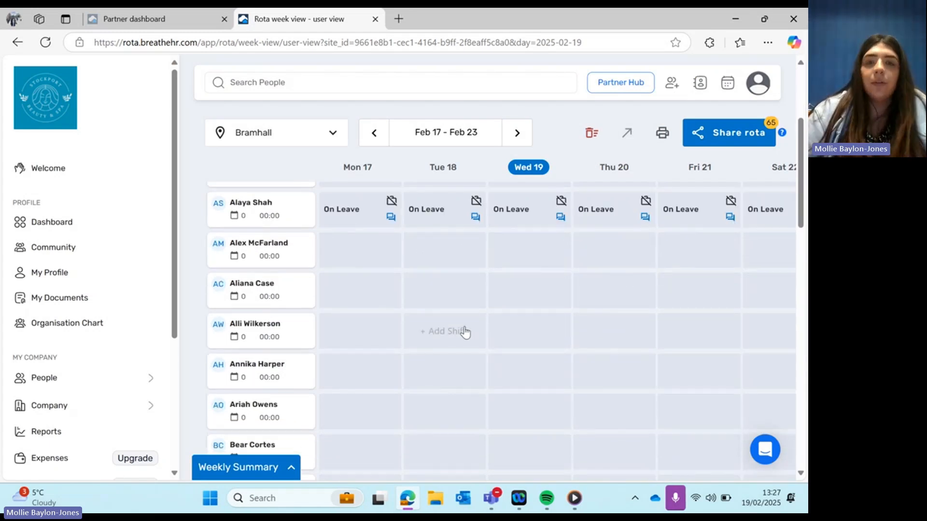
click(367, 263)
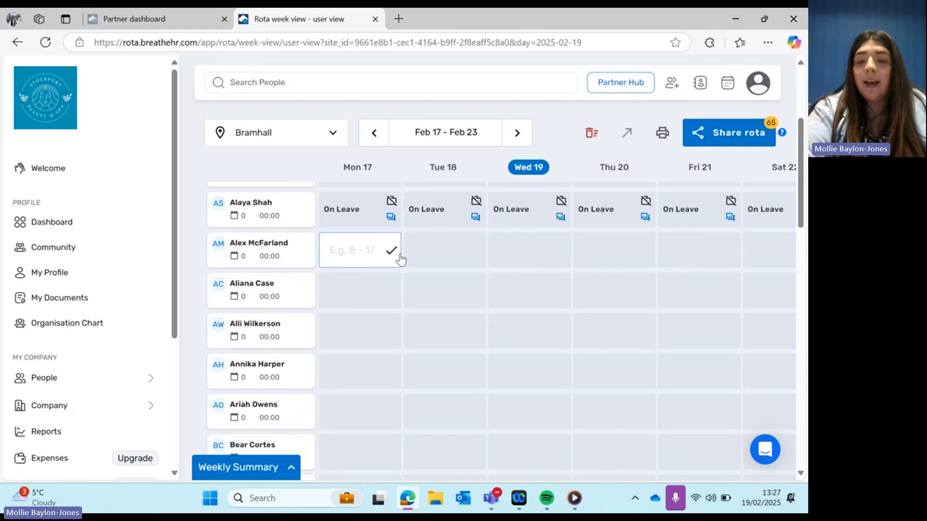
text(9-17)
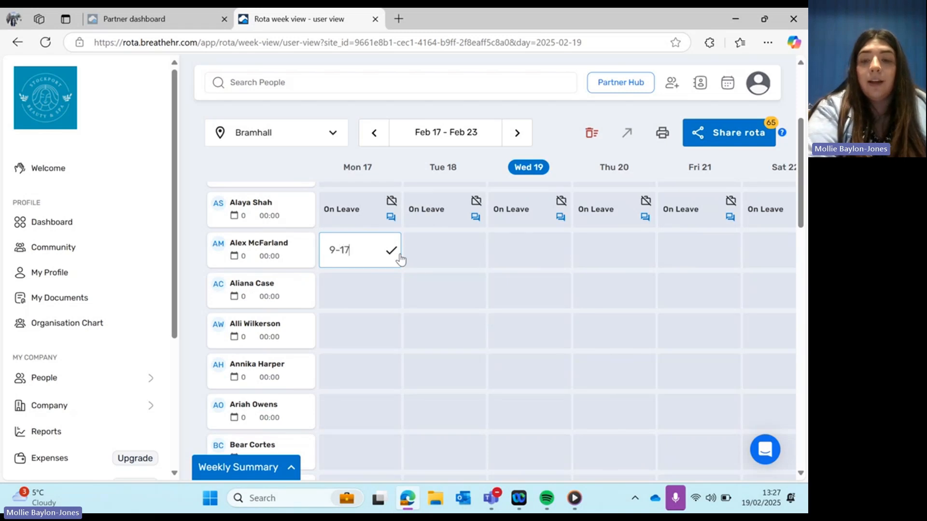
click(399, 258)
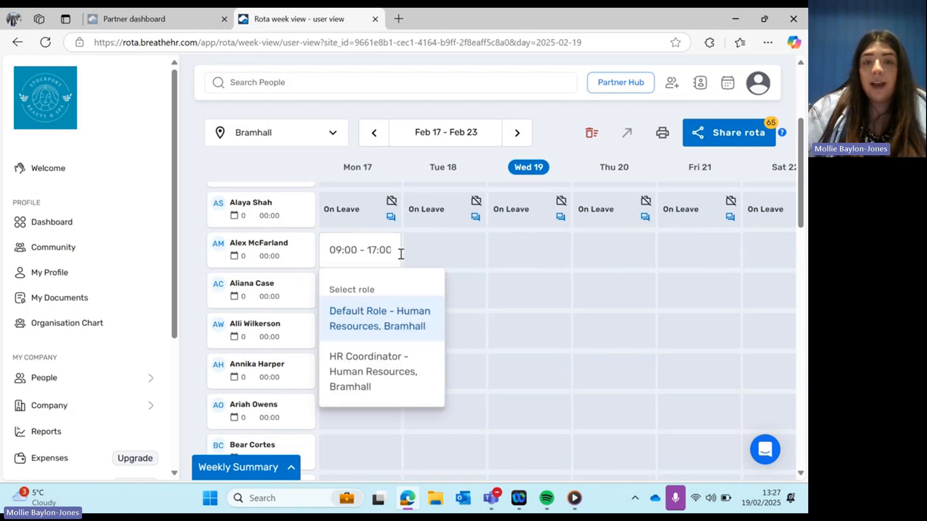
click(423, 319)
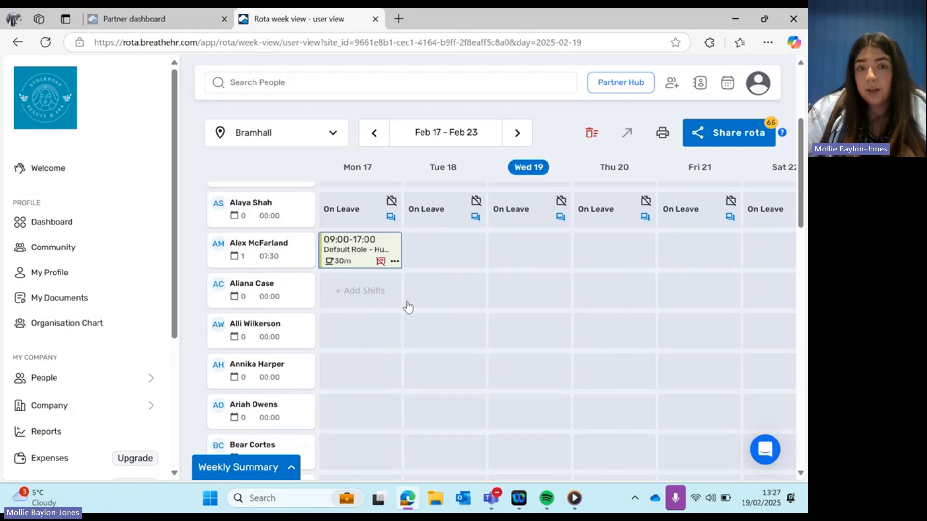
- Start a Tue 18 shift for the same employee with the role Human Resources - Default Role and a 9:00 start time
click(436, 252)
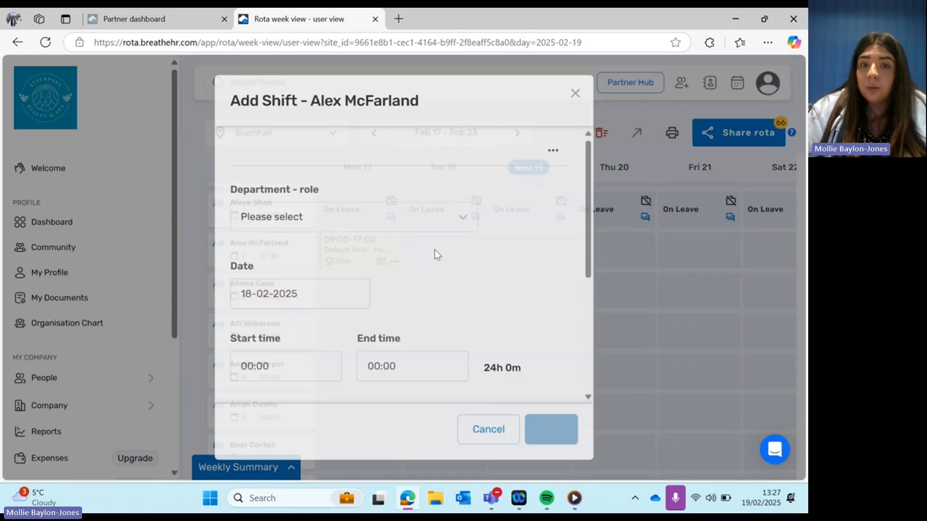
click(336, 217)
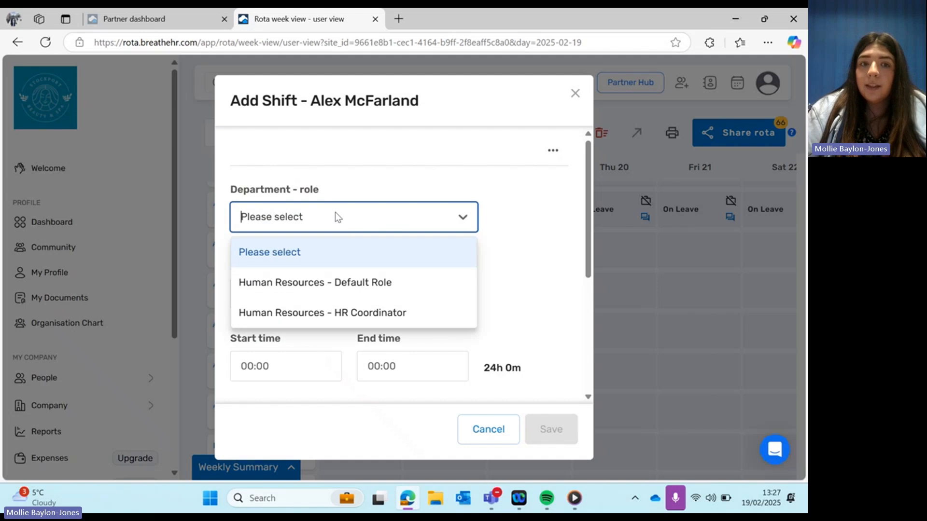
click(296, 284)
scroll(376, 271, down, 3)
click(323, 241)
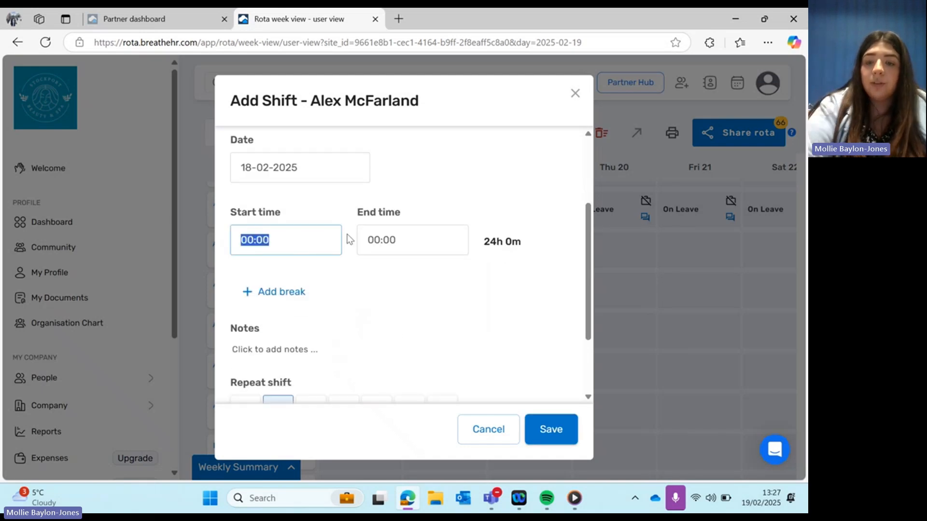
text(9:00)
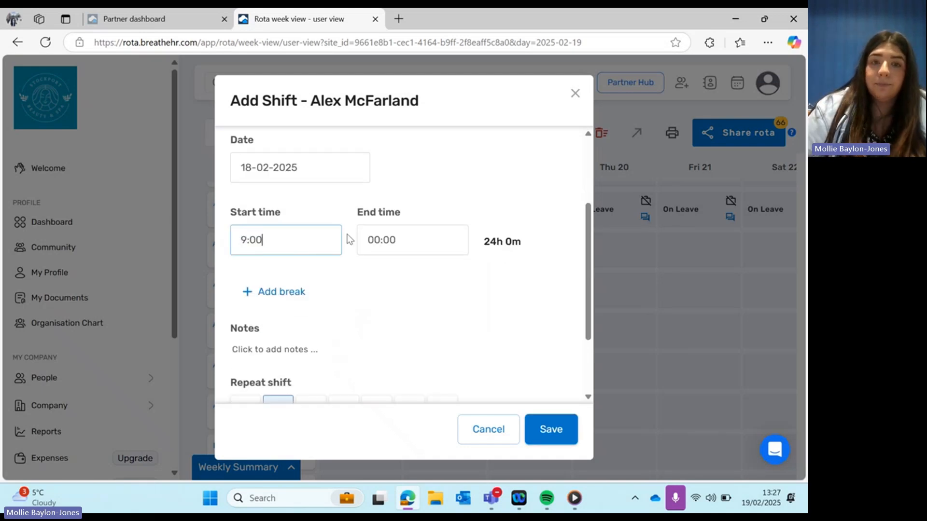
- Set the new shift's end time to 17:00
click(389, 244)
click(390, 244)
key(Left)
key(Left)
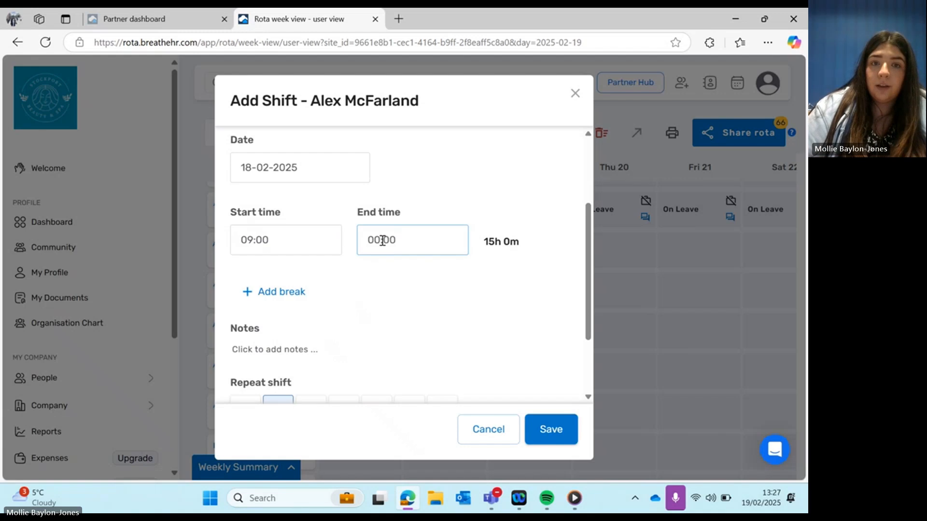
key(BackSpace)
key(BackSpace)
text(17)
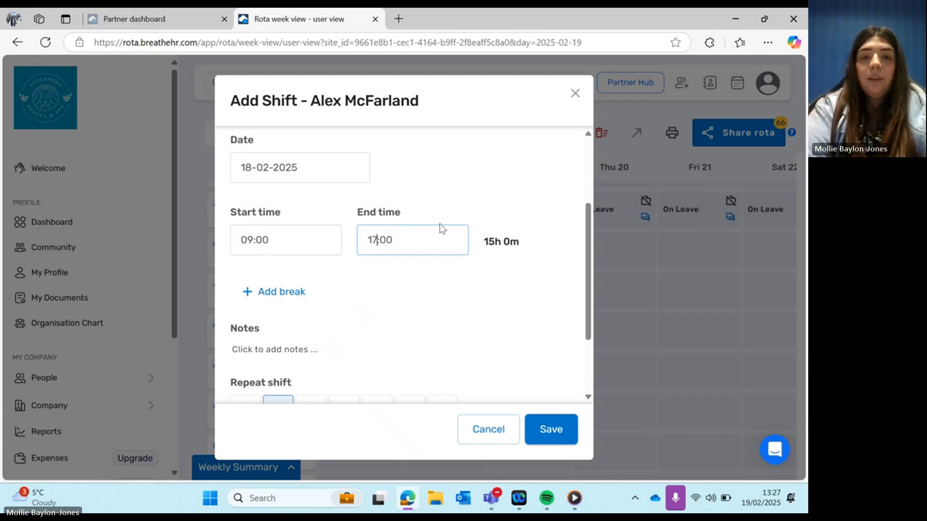
click(484, 177)
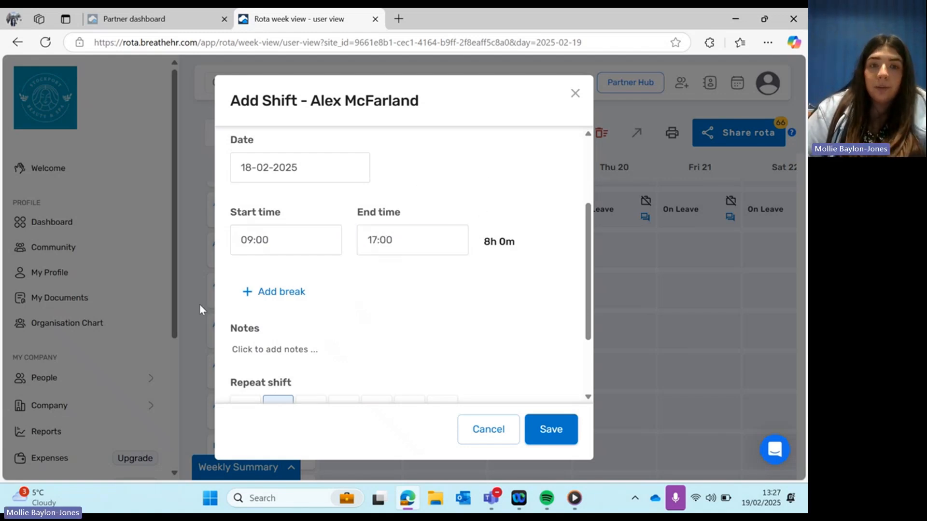
- Add two break entries to the Tue 18 shift, keeping their default 12:00 time and 0m duration
click(280, 295)
scroll(362, 356, down, 3)
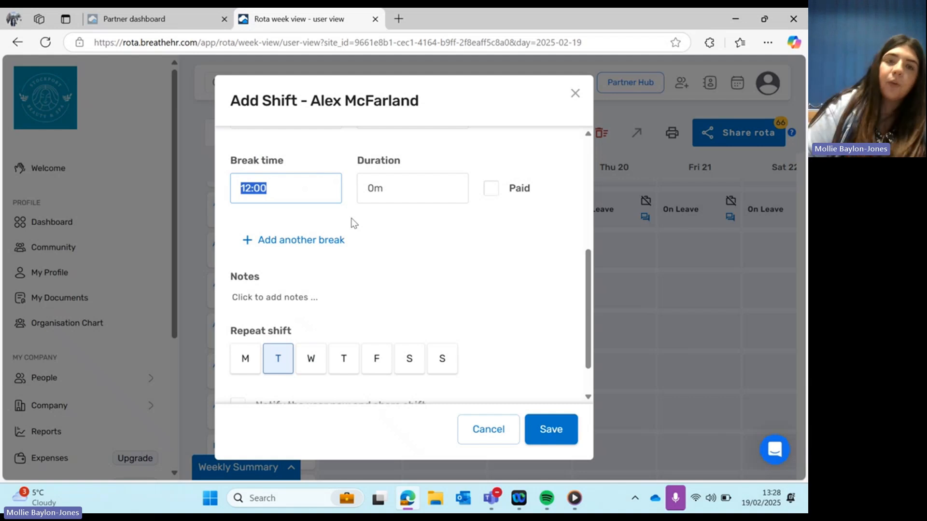
scroll(369, 224, up, 3)
click(325, 366)
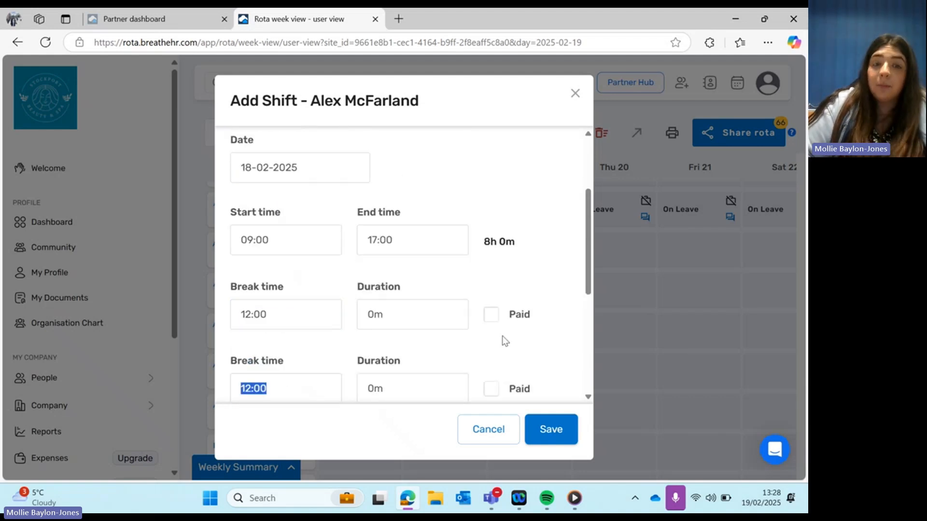
scroll(306, 337, down, 2)
scroll(285, 328, down, 2)
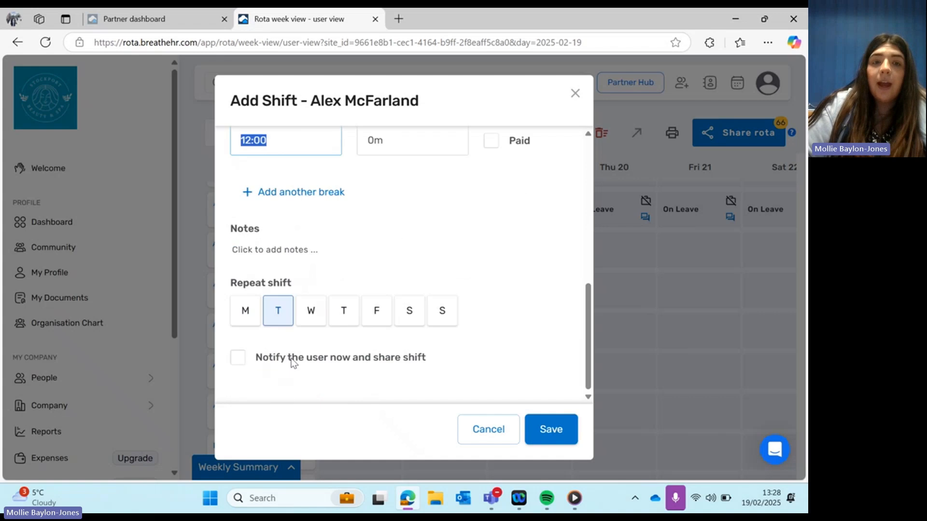
- Open the shift's notes field, leave it blank, repeat the shift on Wednesday, Thursday and Friday, and save it
click(292, 248)
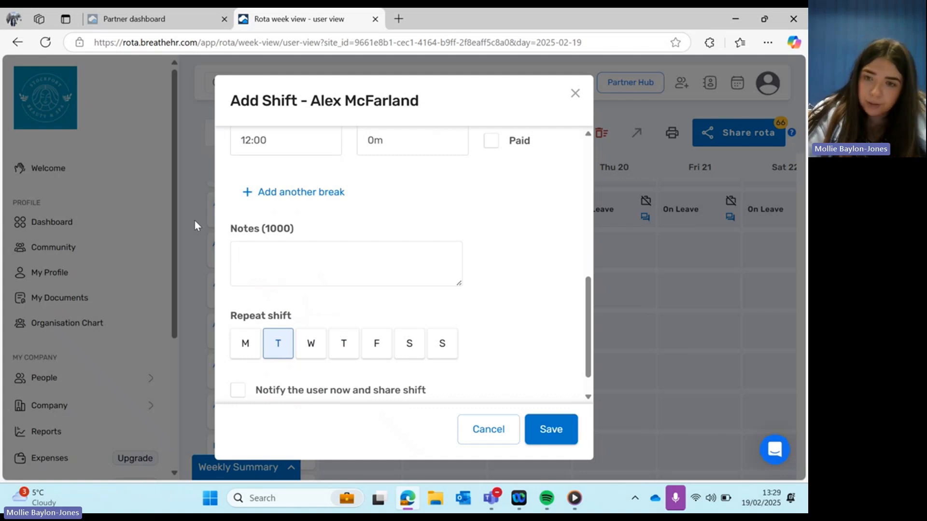
scroll(292, 358, down, 1)
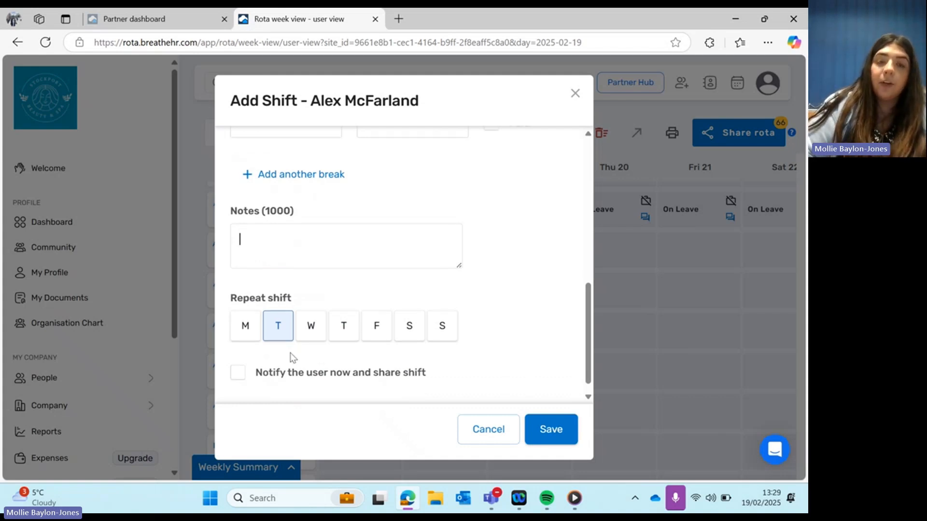
click(314, 316)
click(340, 319)
click(367, 321)
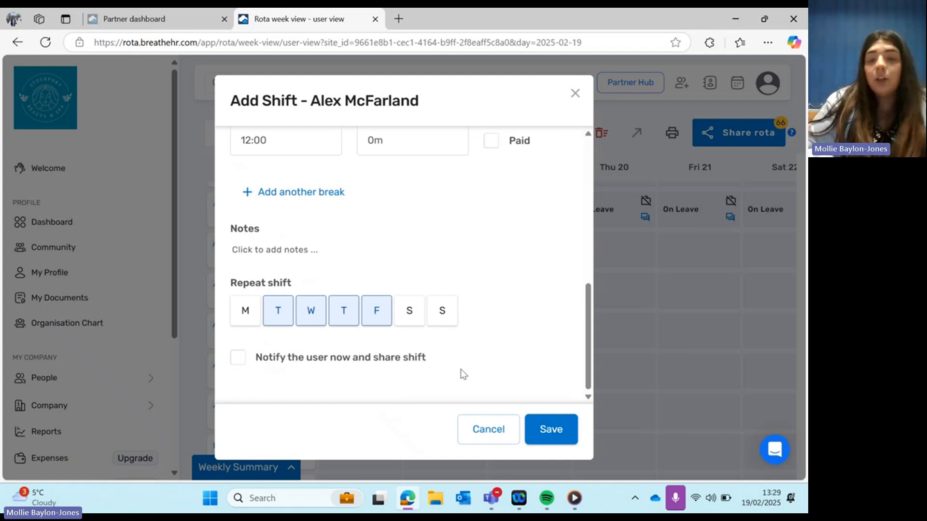
click(549, 429)
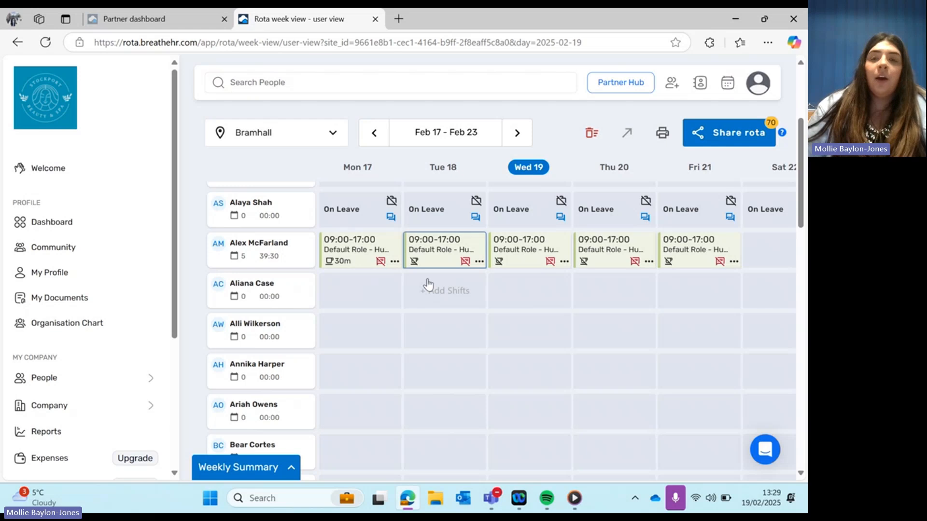
- Edit the employee's Tue 18 shift to notify the user now and share the shift, and save it
scroll(465, 348, up, 2)
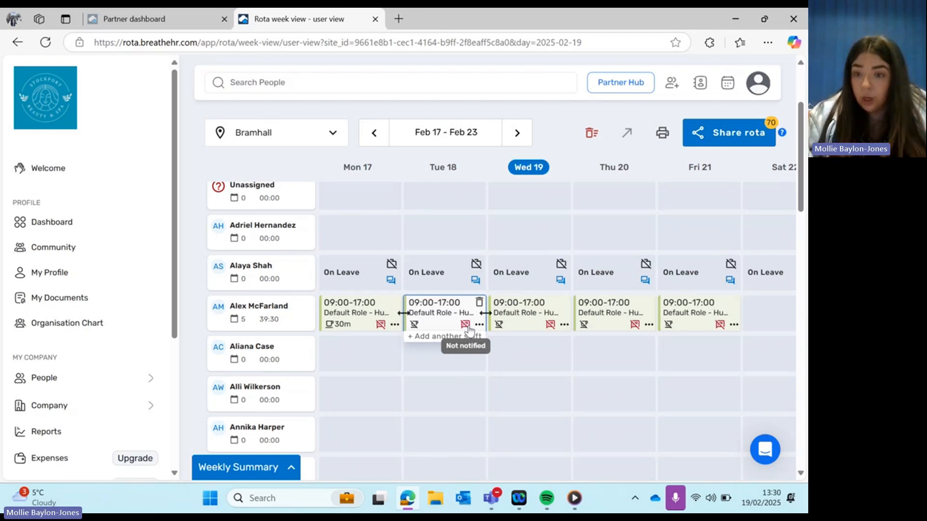
scroll(504, 384, down, 2)
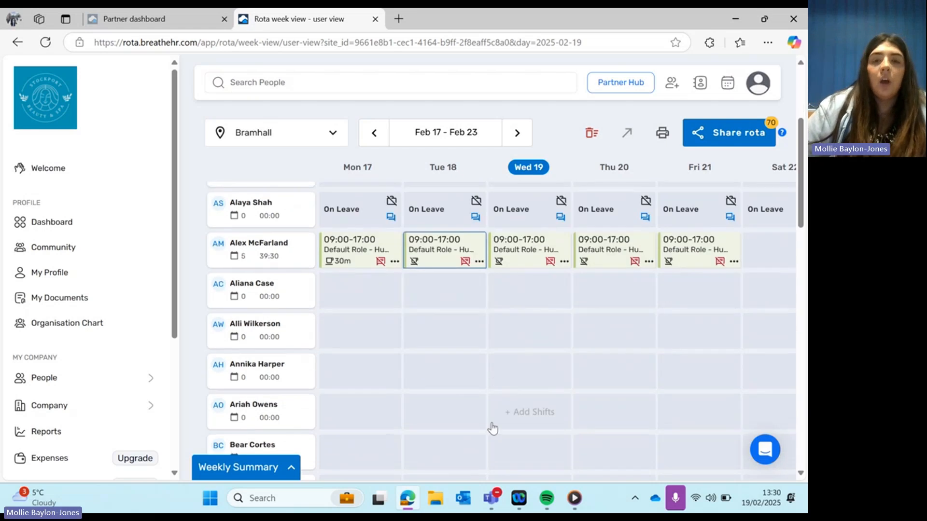
scroll(502, 440, up, 3)
click(446, 382)
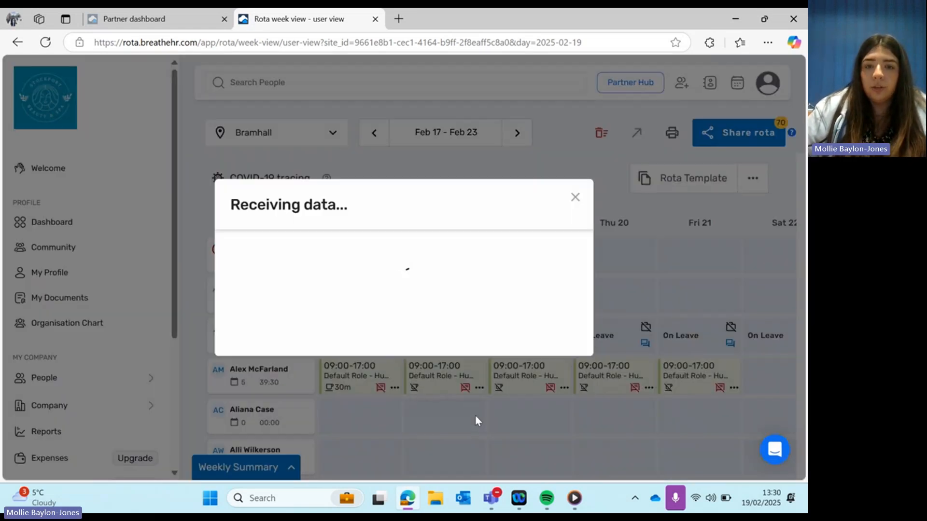
scroll(476, 366, down, 3)
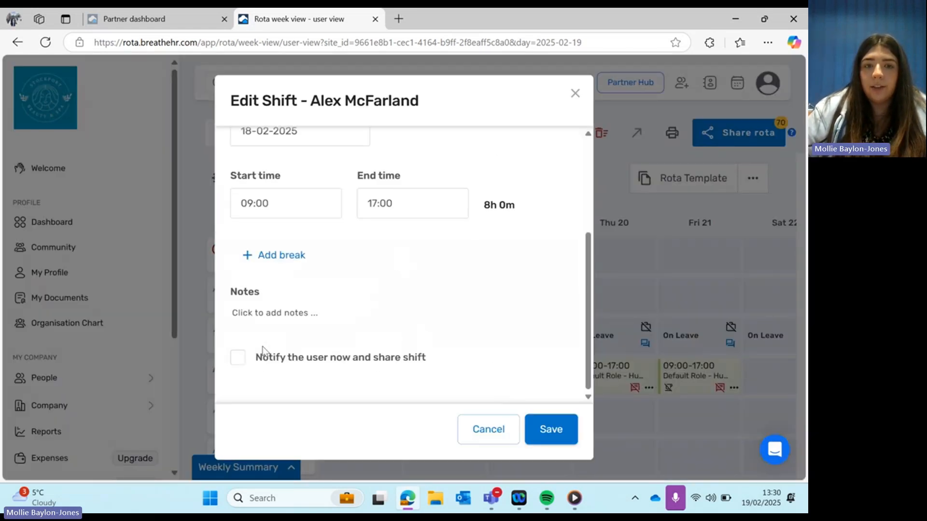
click(237, 357)
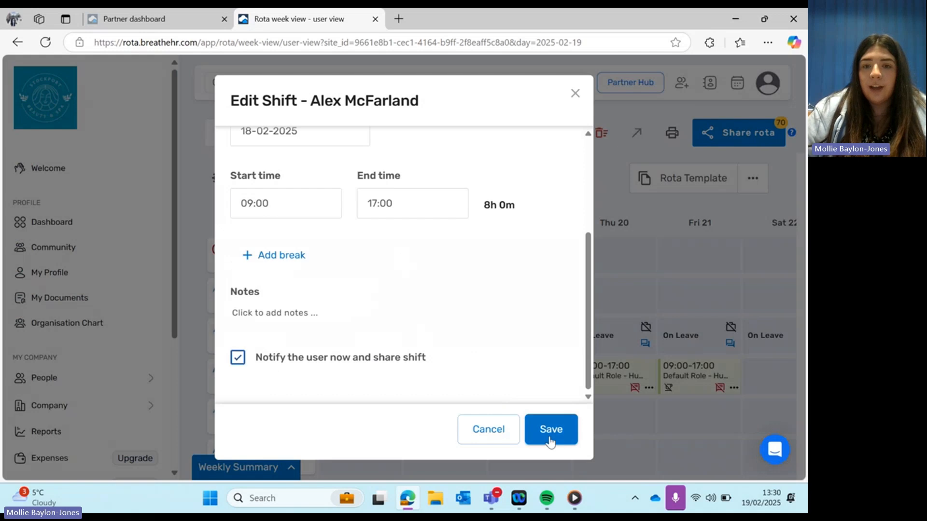
click(549, 430)
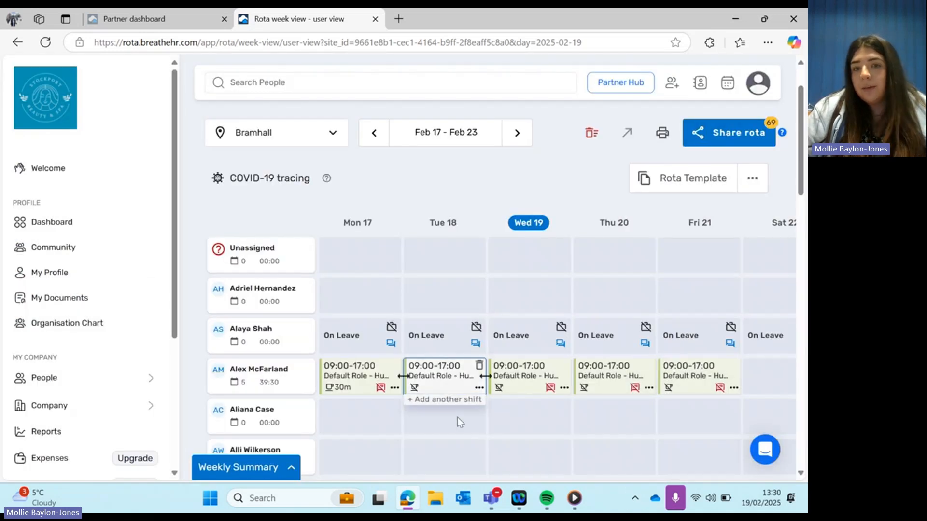
- Open the print preview of the Bramhall rota with assigned, unassigned and unpublished shifts included, and look through its pages
click(461, 426)
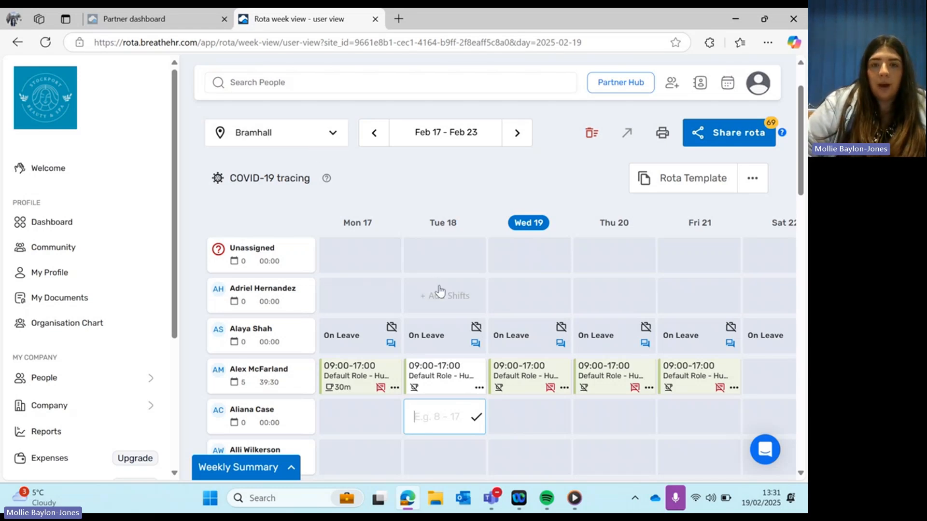
scroll(434, 292, down, 1)
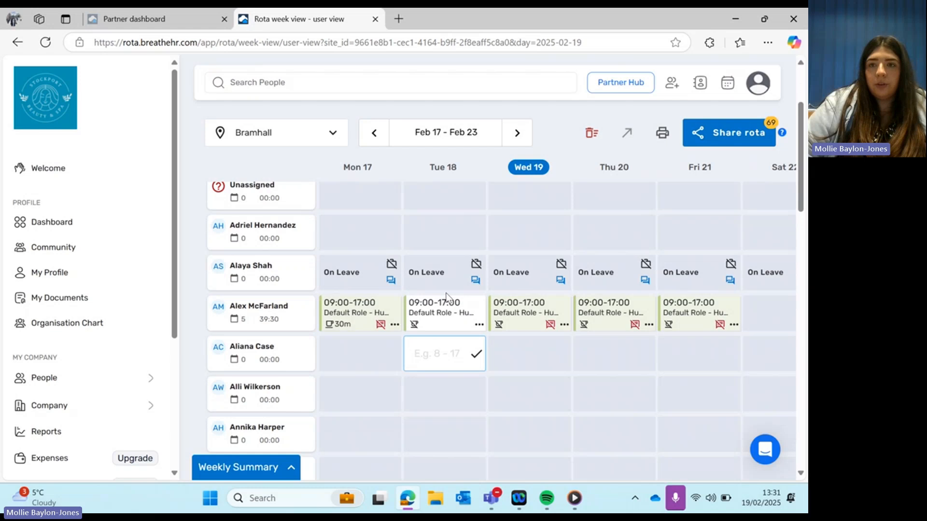
click(662, 134)
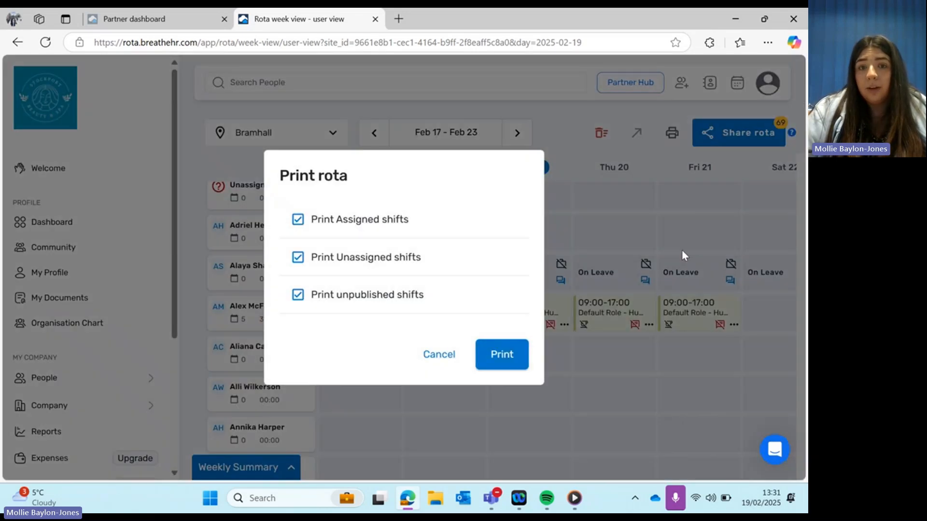
click(518, 367)
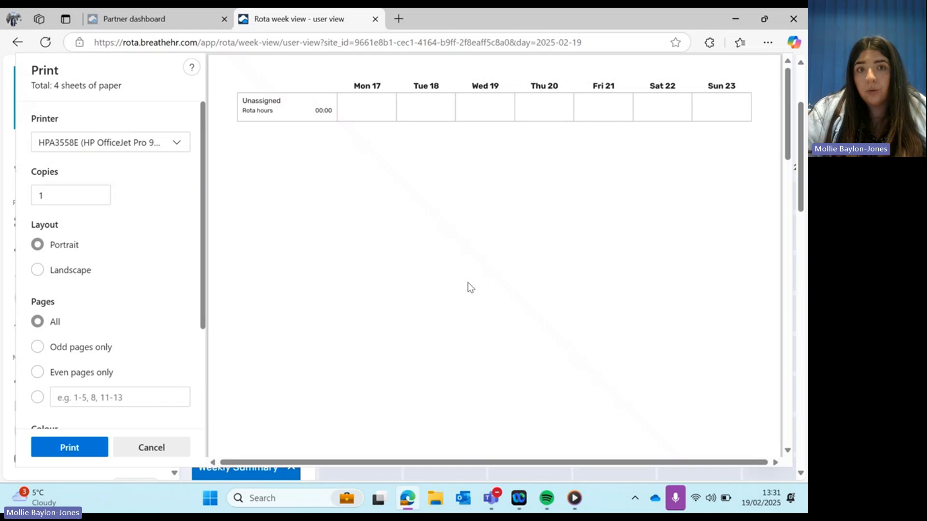
scroll(405, 251, down, 5)
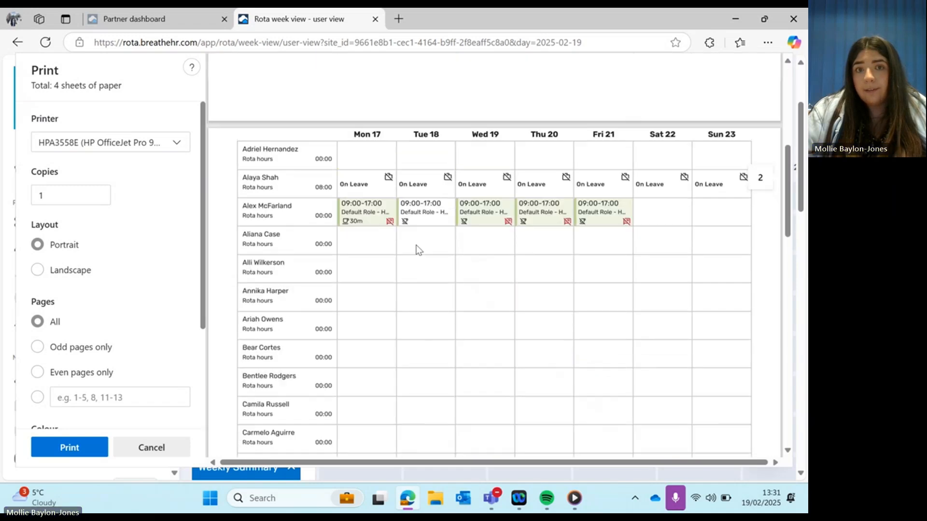
scroll(530, 338, down, 3)
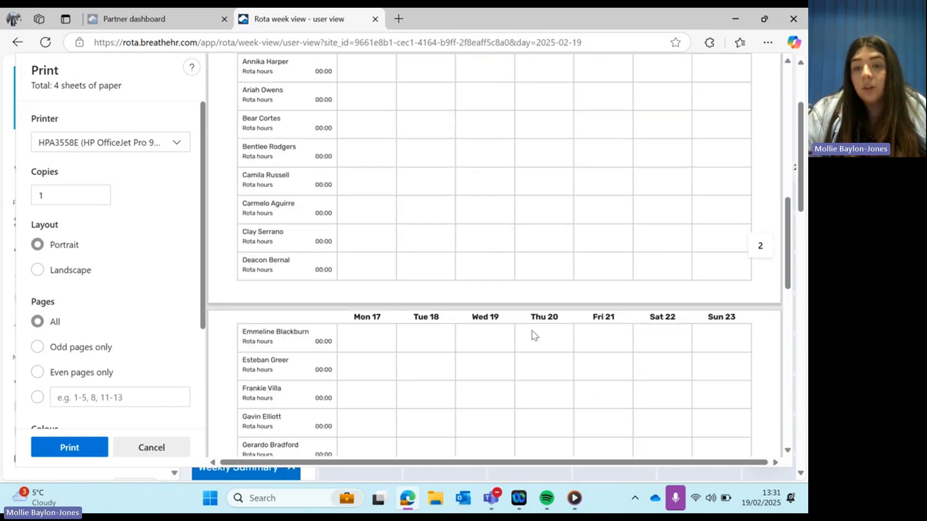
scroll(536, 336, up, 2)
scroll(540, 337, up, 4)
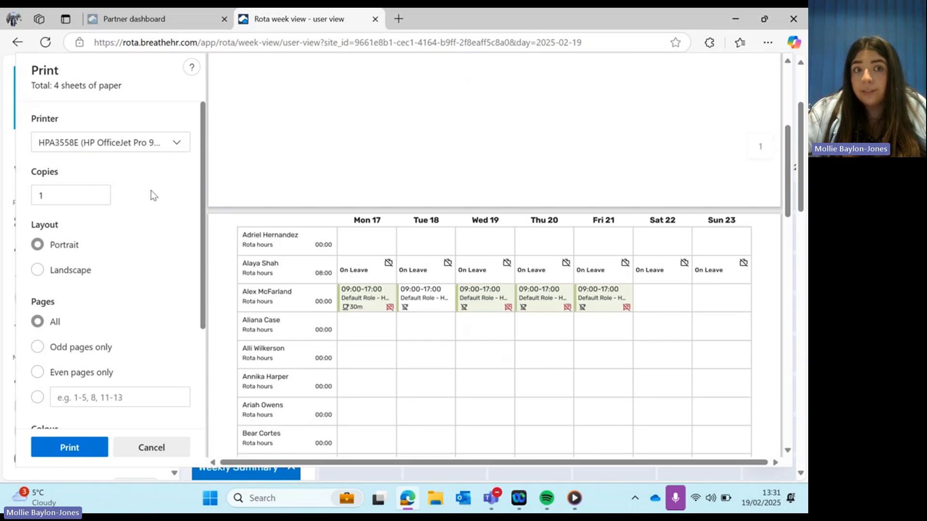
scroll(345, 249, down, 4)
scroll(251, 208, up, 1)
- Leave the rota's print preview and open the Rota section's reports list
click(18, 43)
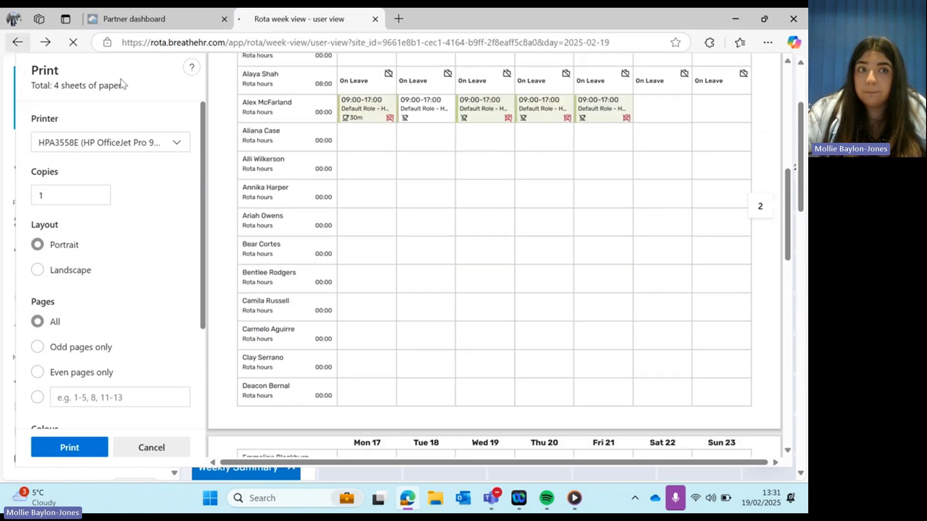
scroll(136, 338, down, 4)
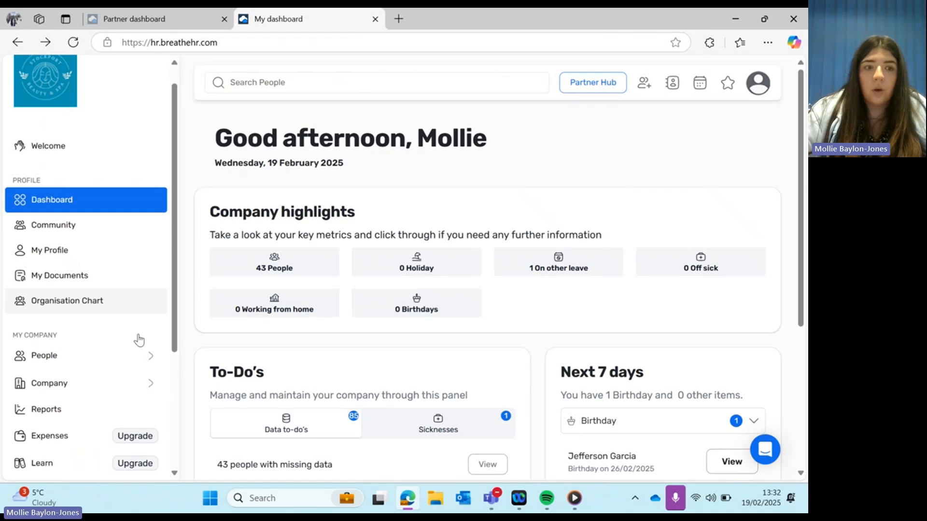
click(78, 351)
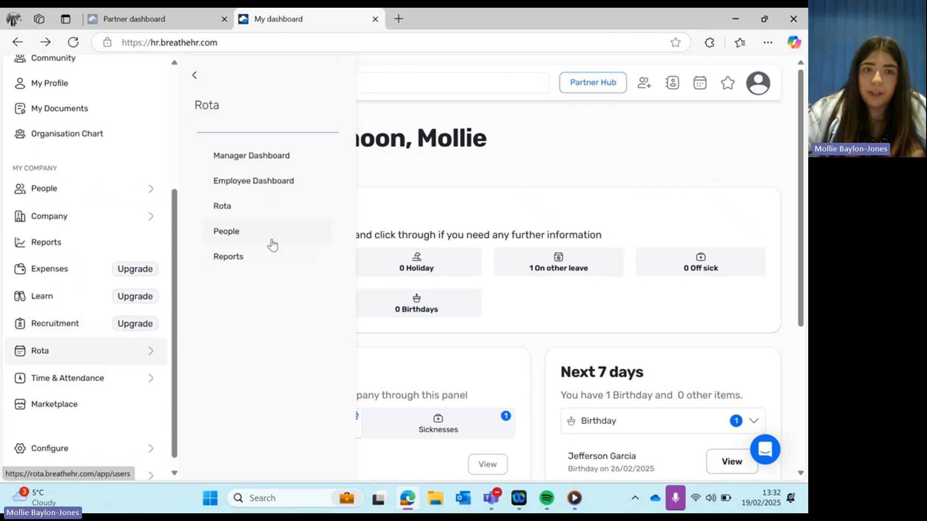
click(269, 254)
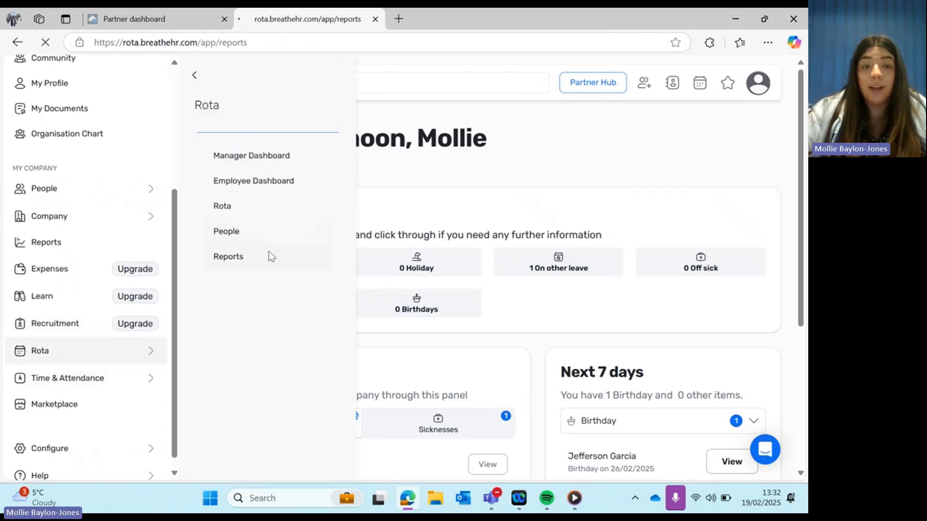
- Start a new No show report and set its period to Today
click(755, 150)
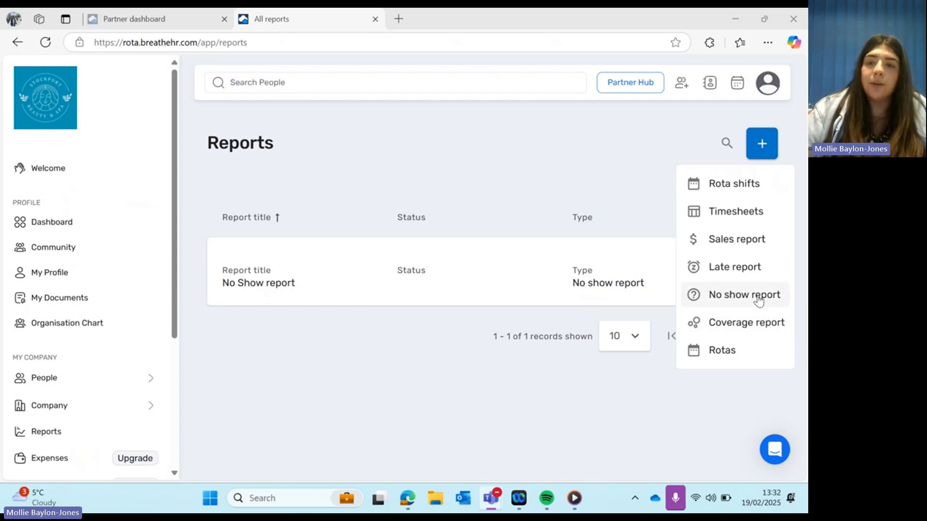
click(740, 295)
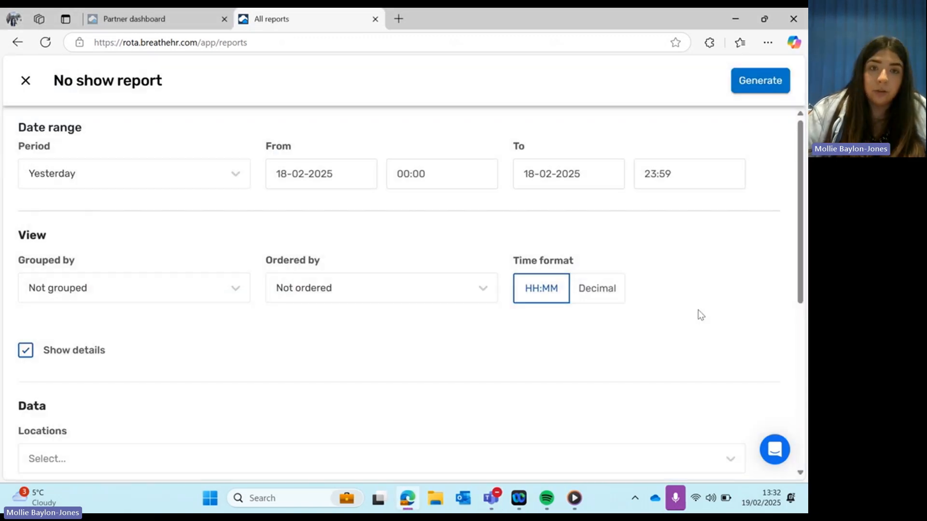
click(122, 172)
click(101, 239)
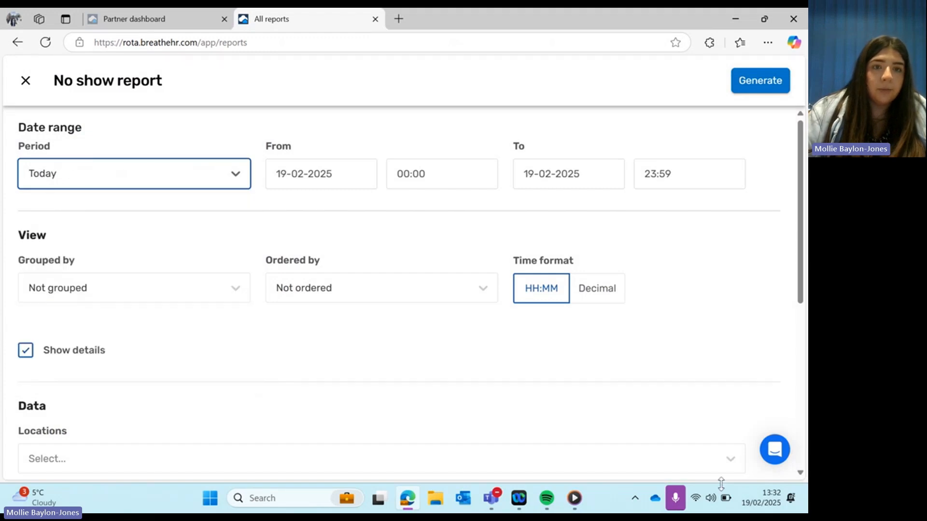
- Restrict the No show report to Default Location, leave the other data filters empty, and generate it
scroll(213, 259, down, 5)
scroll(217, 275, up, 2)
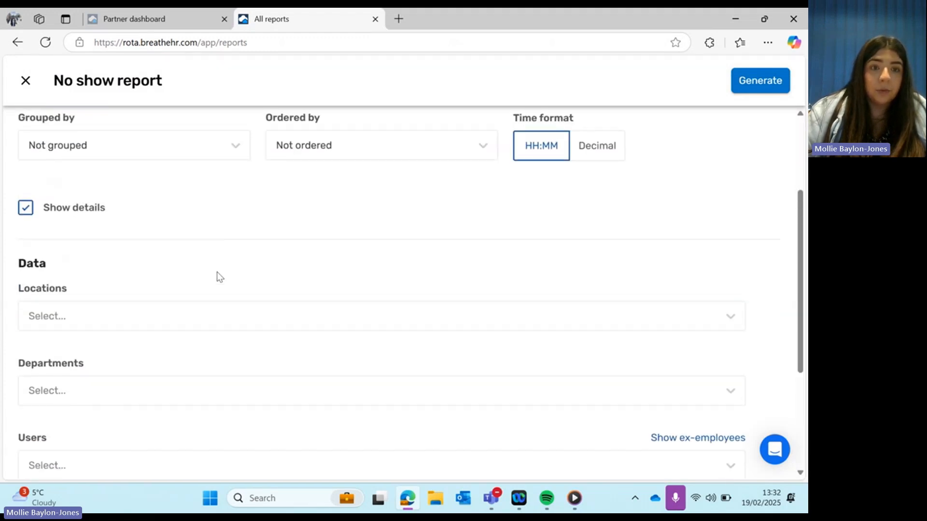
click(201, 270)
click(311, 311)
click(300, 232)
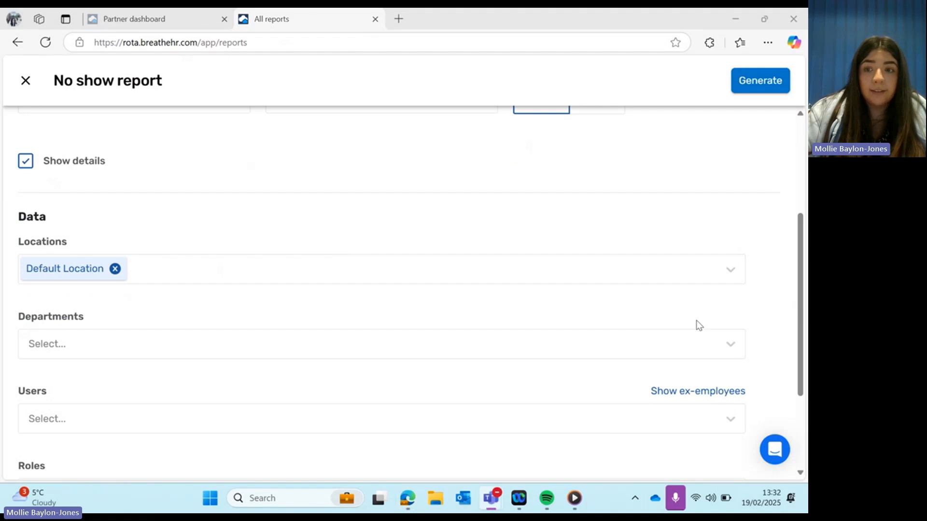
scroll(251, 281, down, 1)
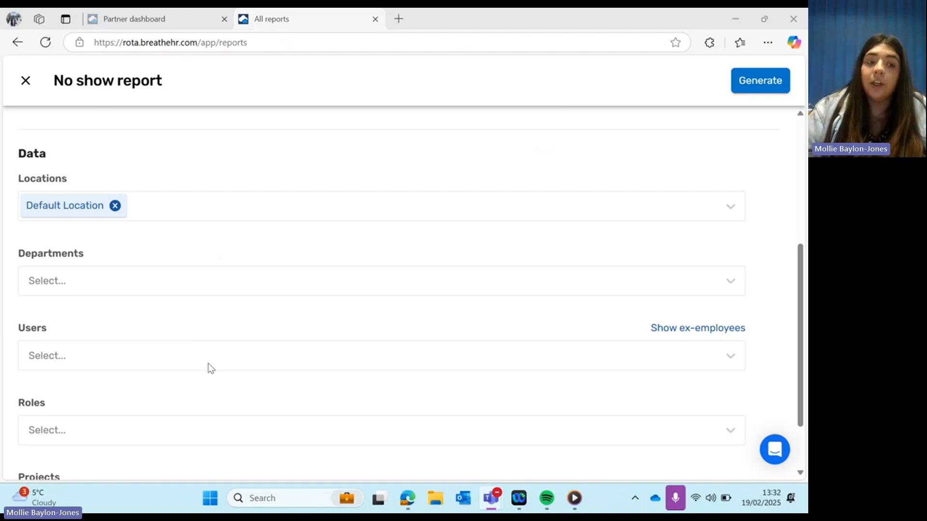
scroll(194, 371, down, 2)
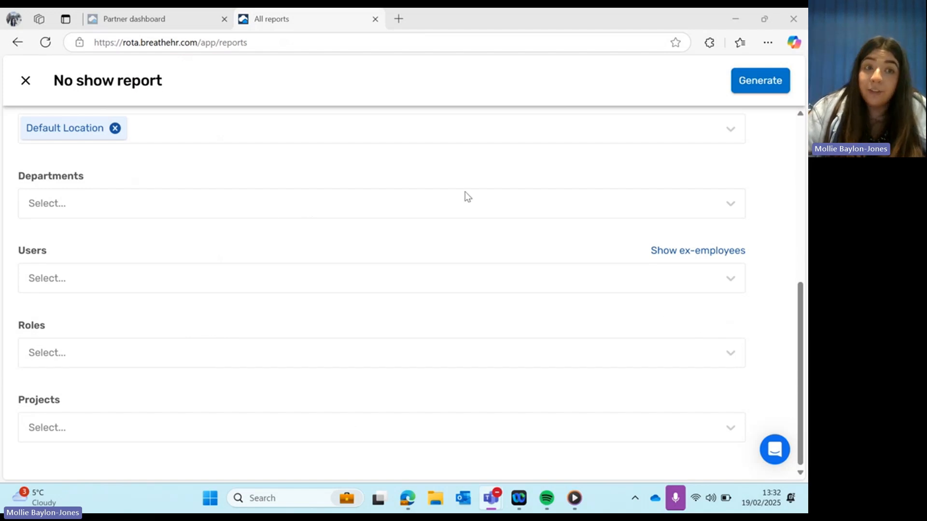
scroll(465, 192, up, 3)
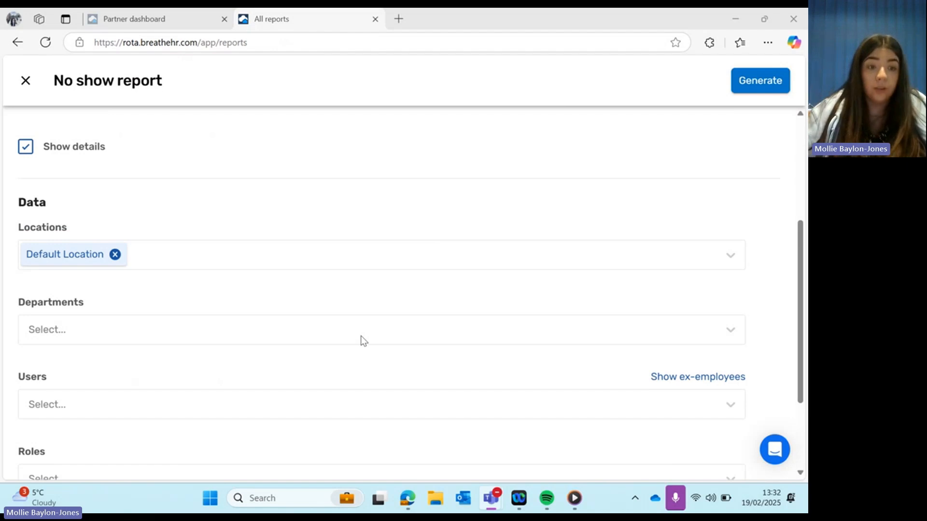
click(765, 81)
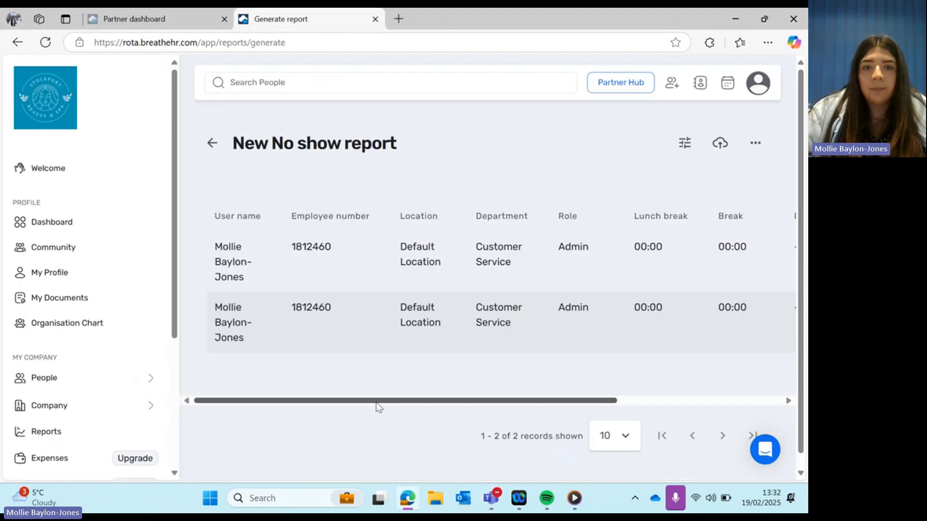
- Examine the No show report's columns across to the hours and total, and return to the reports list
drag(356, 401, 595, 466)
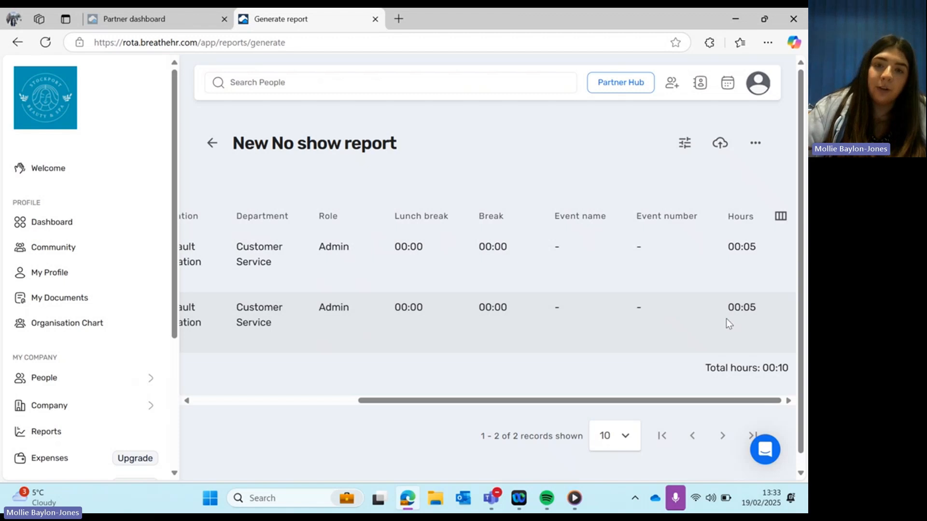
drag(665, 408, 617, 366)
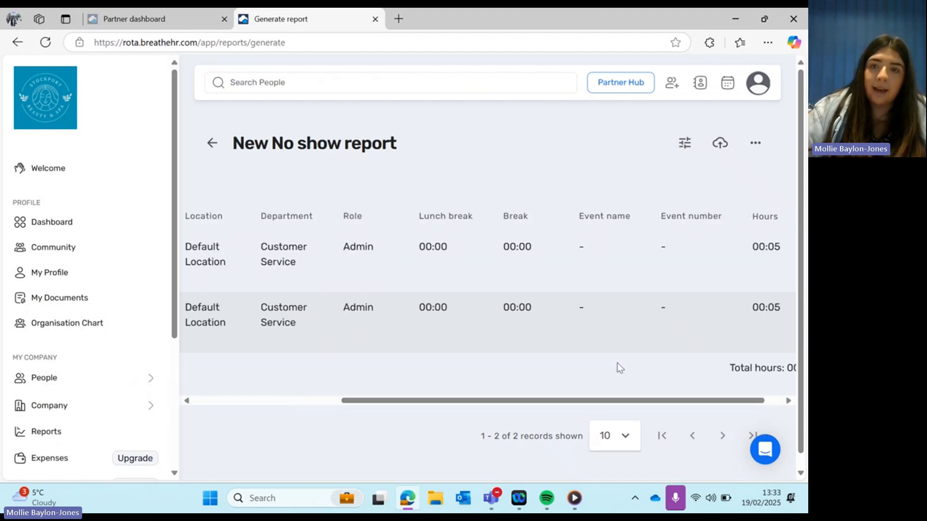
drag(449, 405, 265, 406)
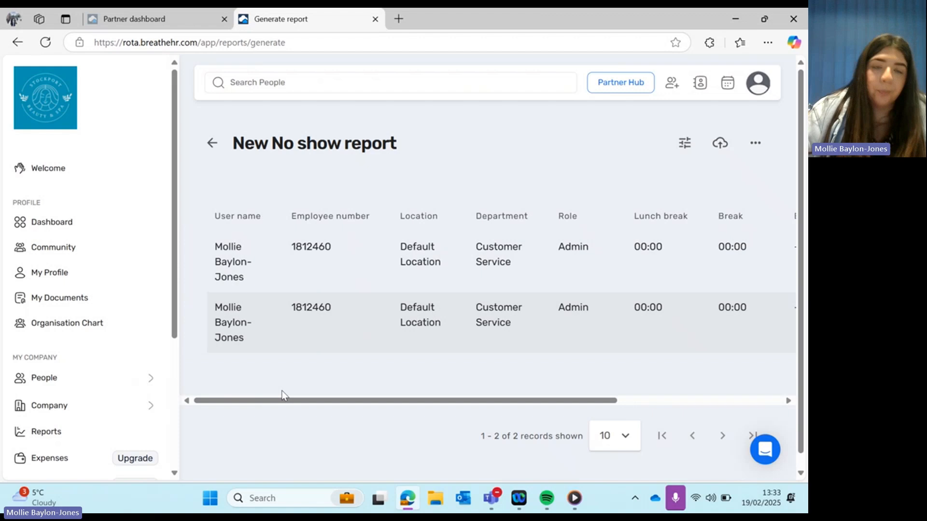
click(213, 145)
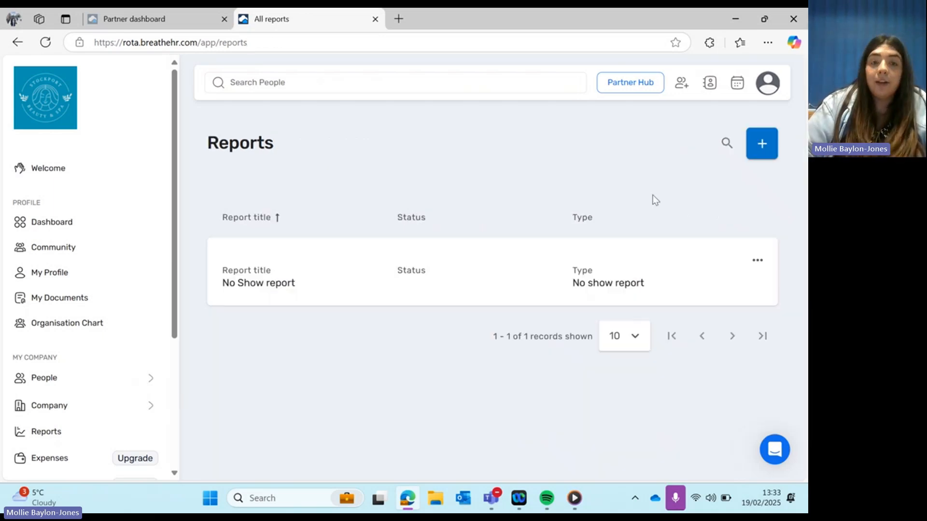
- Generate a Rota shifts report for This week without any data filters
click(764, 151)
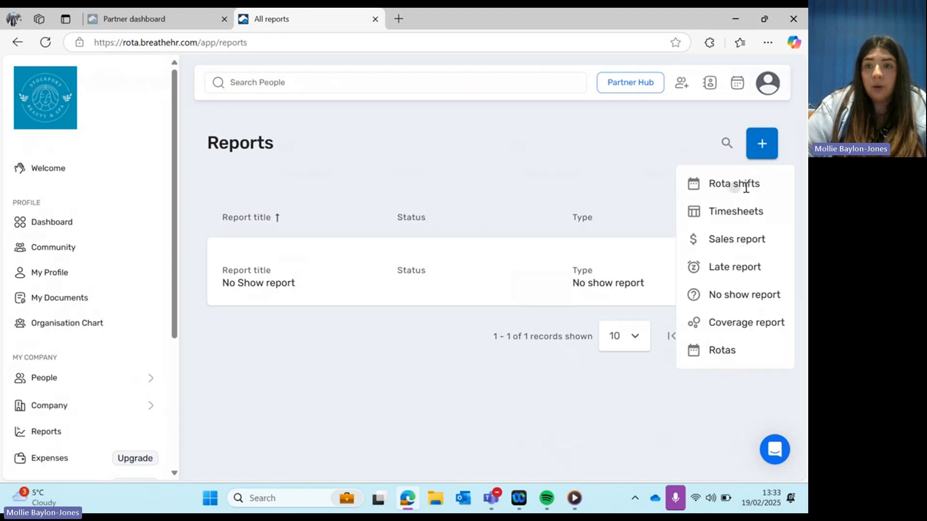
click(746, 188)
click(129, 167)
click(202, 262)
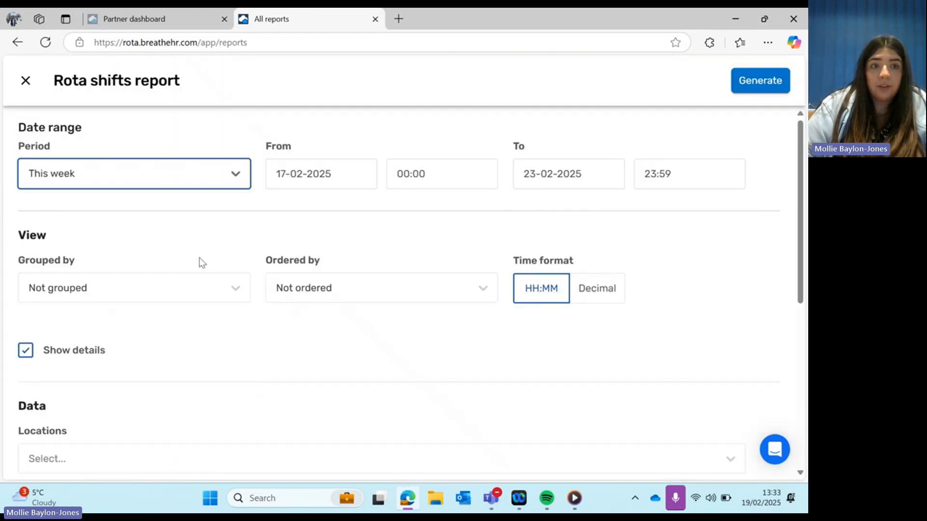
scroll(248, 207, down, 7)
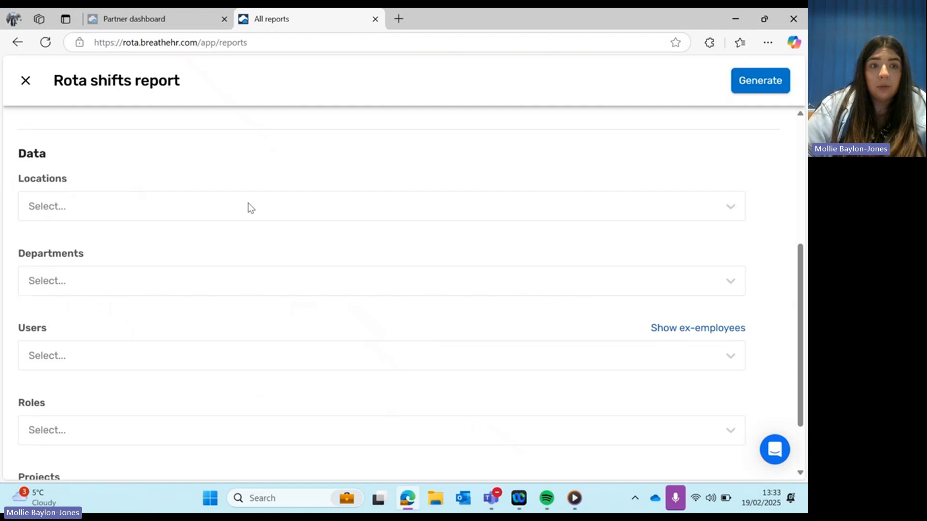
click(786, 89)
- Examine the Rota shifts report's rows, hours column and total hours, and return to the reports list
scroll(564, 351, down, 3)
scroll(369, 373, up, 2)
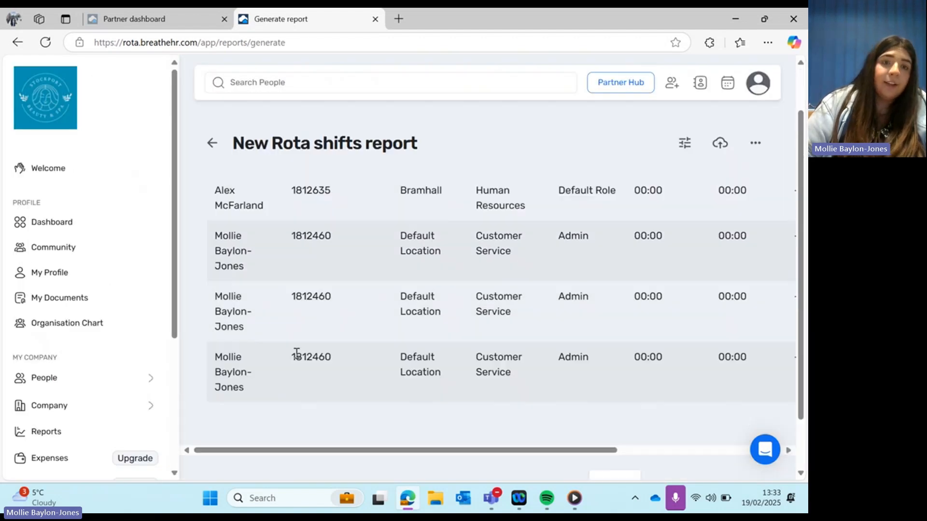
scroll(304, 343, up, 1)
scroll(531, 410, down, 3)
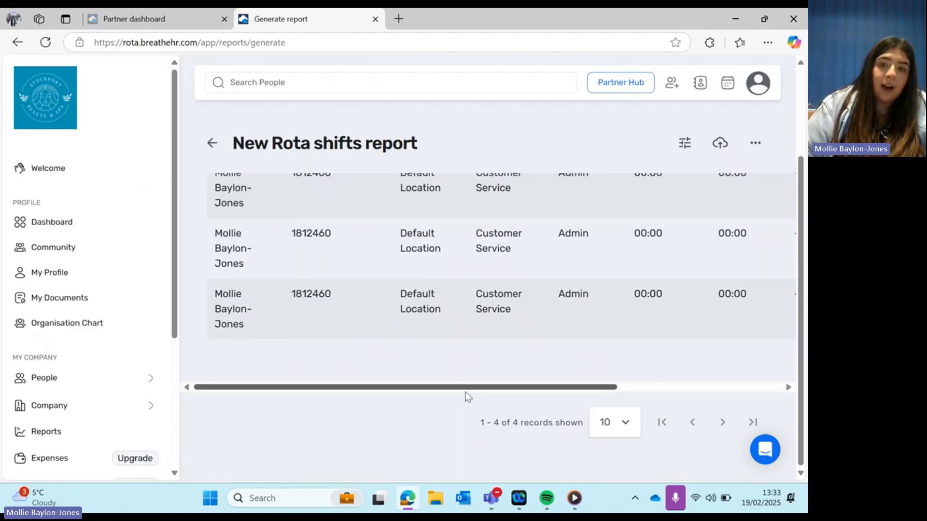
drag(465, 392, 653, 395)
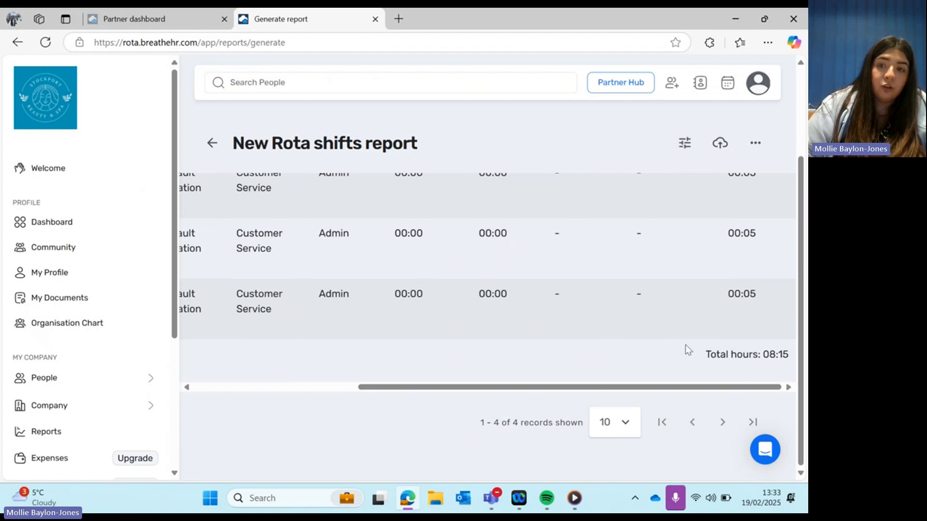
drag(688, 350, 789, 366)
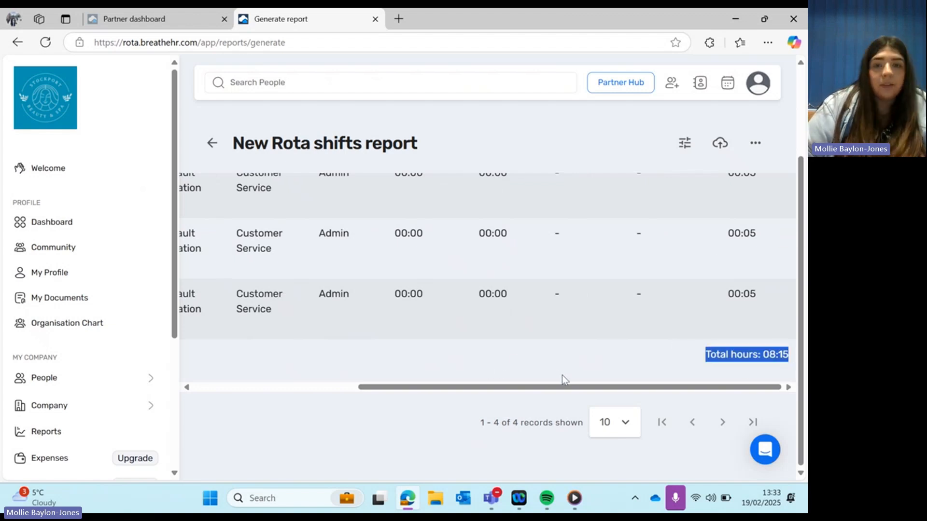
click(593, 362)
scroll(609, 358, up, 1)
scroll(630, 420, down, 1)
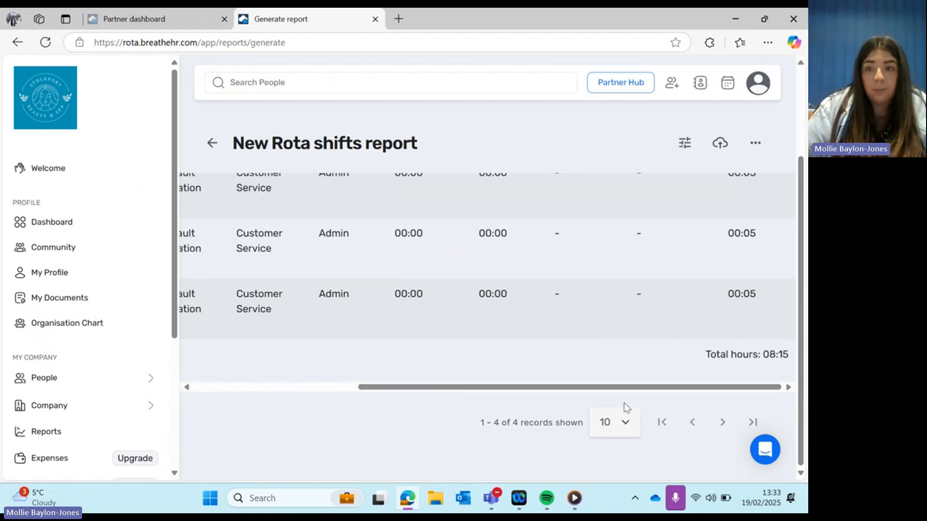
drag(620, 386, 385, 377)
scroll(406, 331, up, 3)
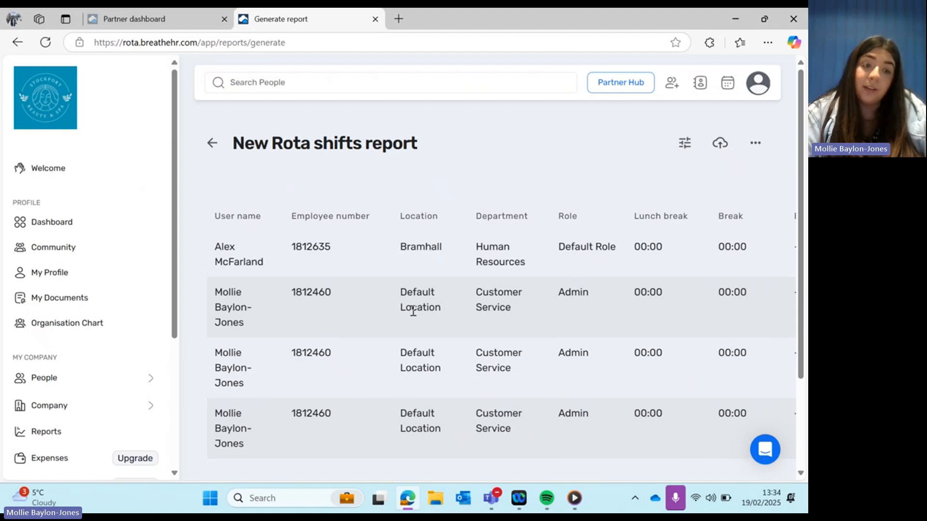
click(211, 145)
- Generate a Timesheets report for Today with the location, department, user, role and project filters left empty
click(772, 145)
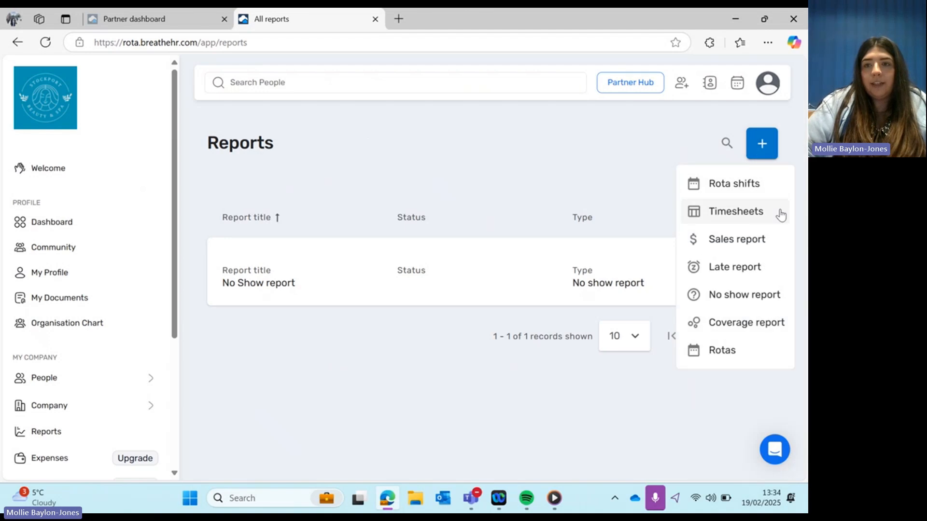
click(776, 212)
click(124, 176)
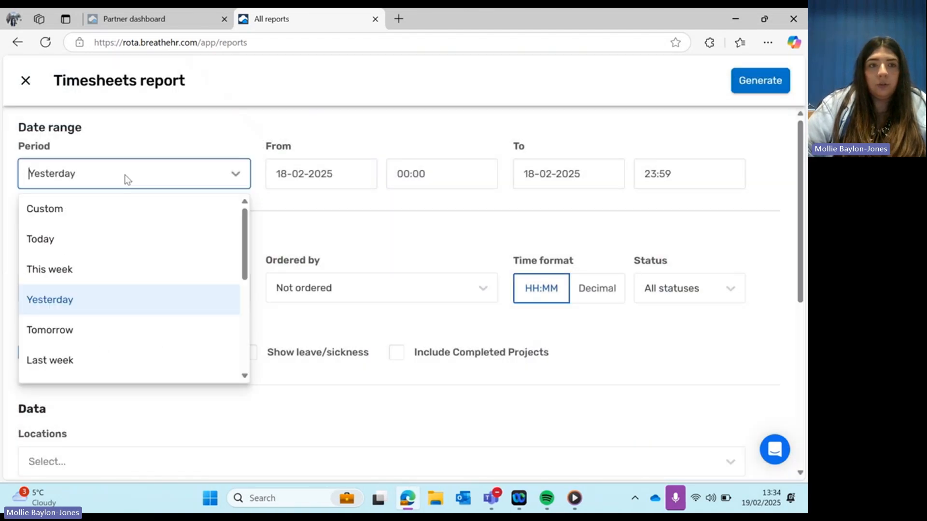
click(76, 250)
scroll(386, 250, down, 5)
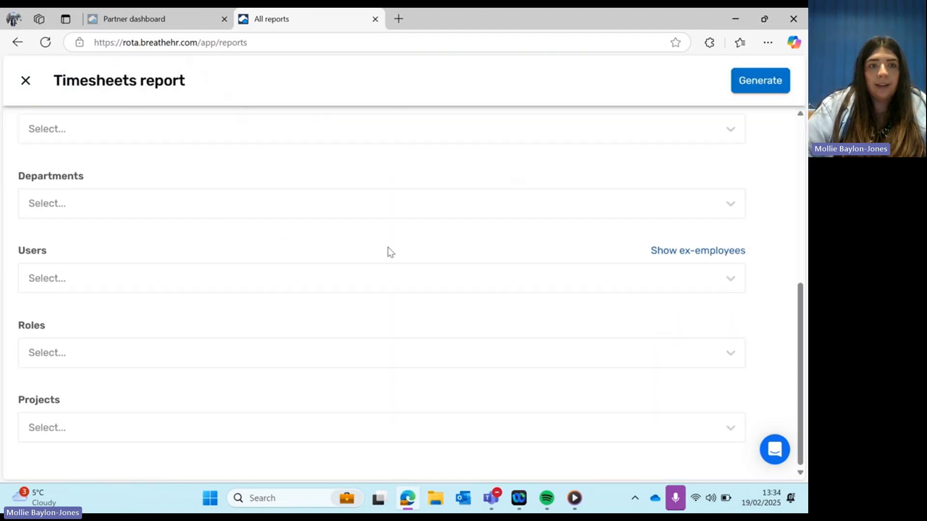
scroll(410, 263, up, 3)
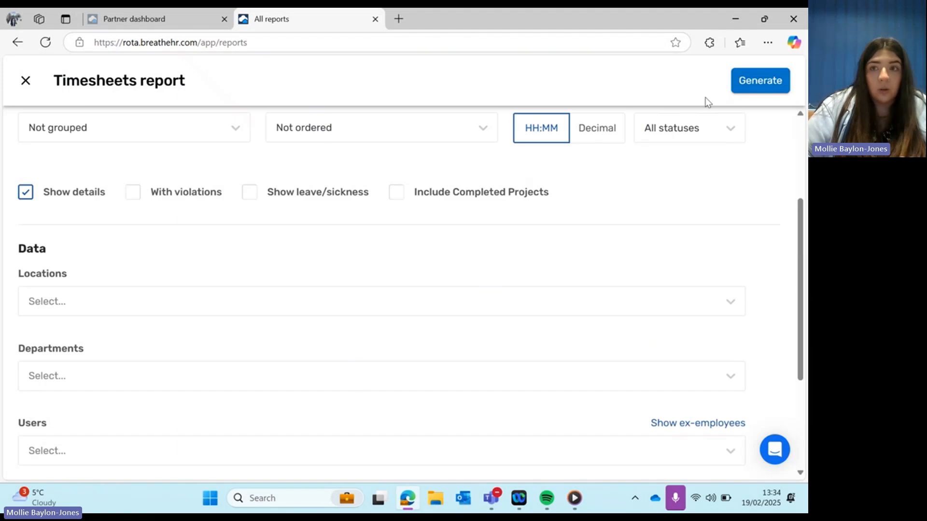
click(752, 82)
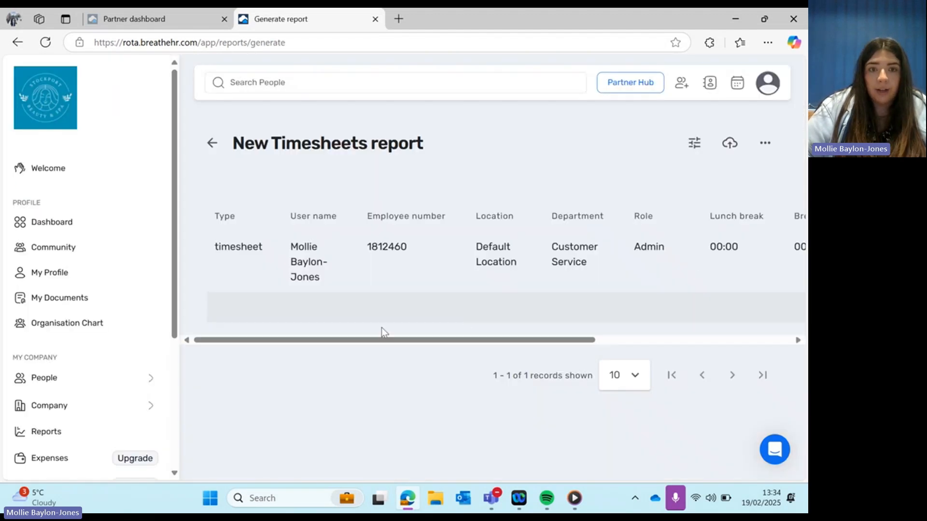
- Examine the Timesheets report's columns across to the hours and total hours, and return to the reports list
drag(366, 340, 595, 342)
drag(737, 256, 767, 251)
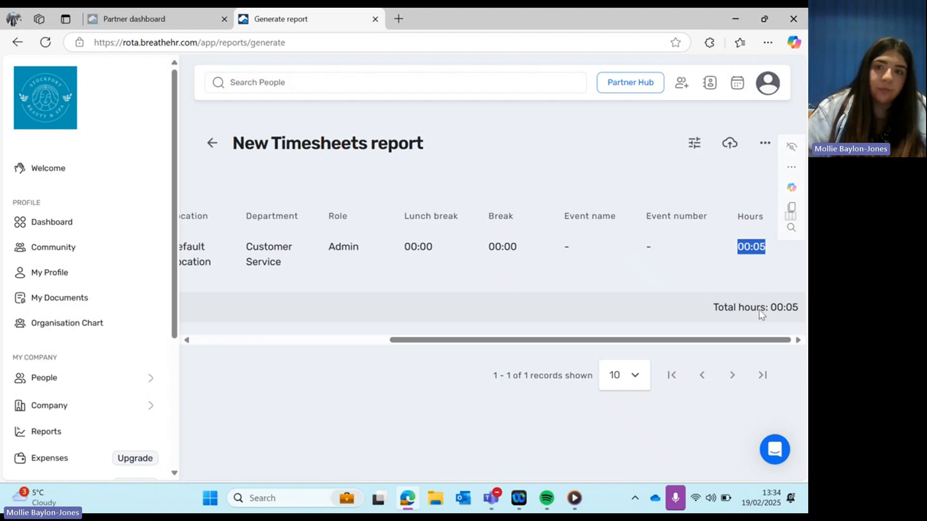
click(757, 338)
drag(756, 338, 289, 115)
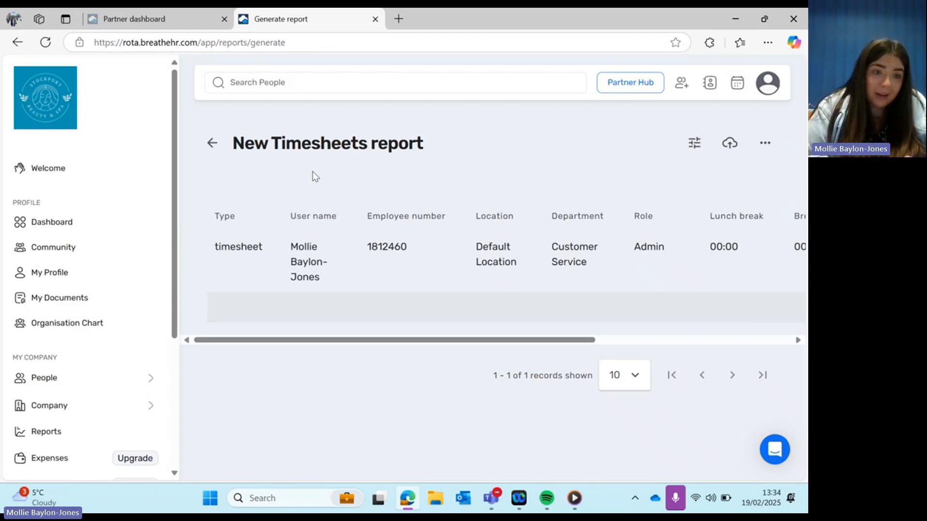
click(213, 143)
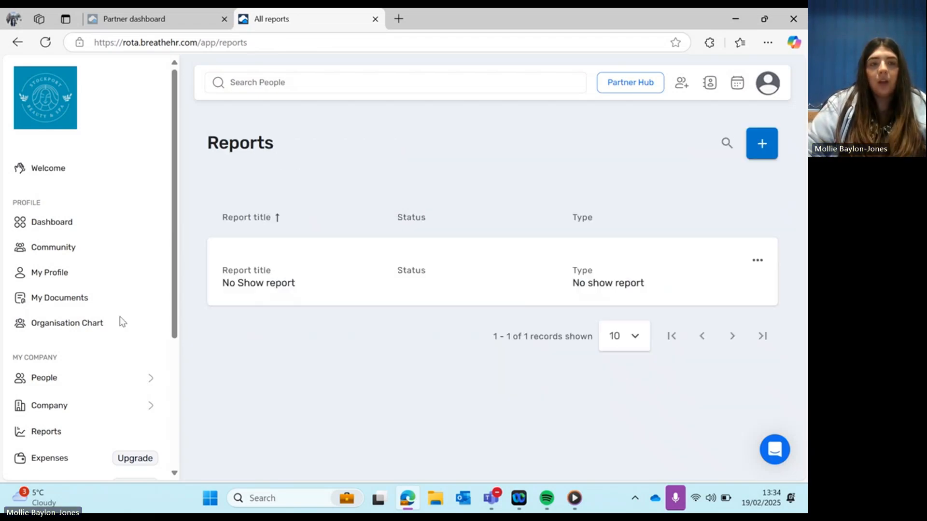
- Open the Rota Manager Dashboard and examine the overview of today's hours and staff on time
scroll(108, 430, down, 3)
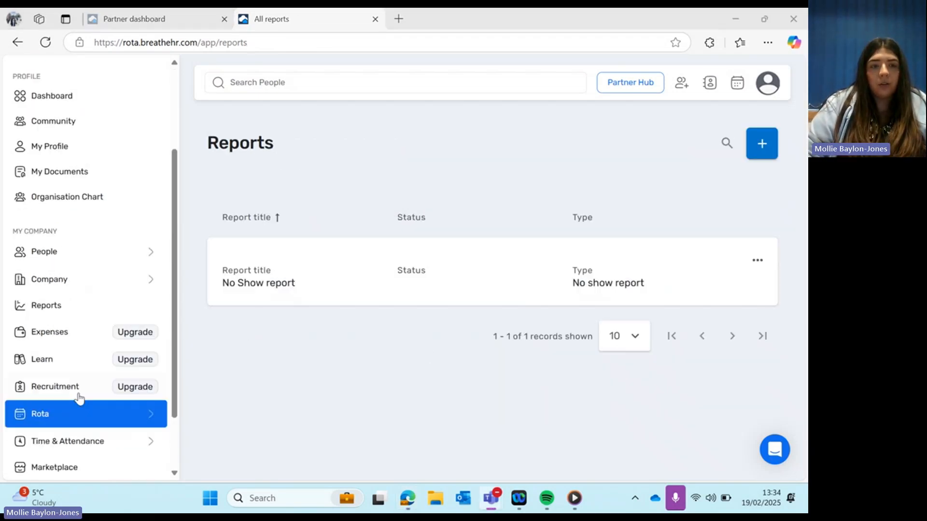
click(68, 411)
click(251, 156)
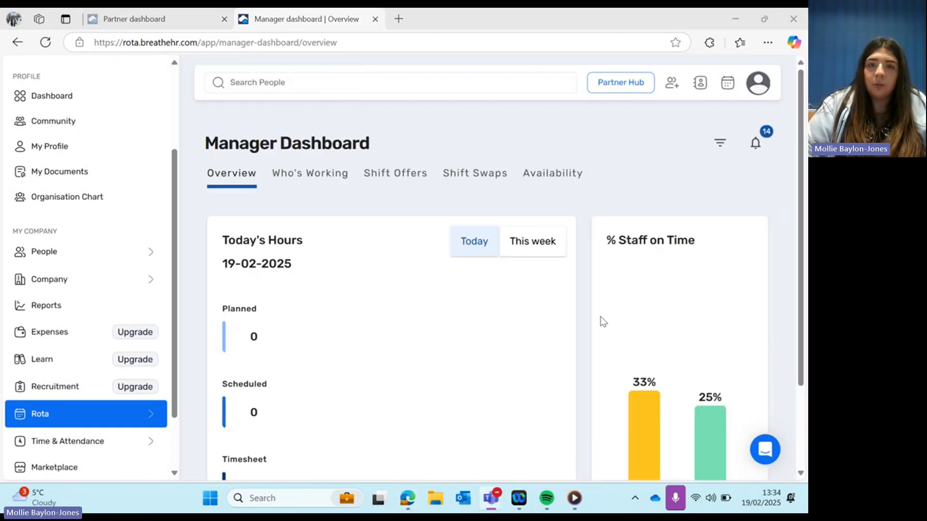
scroll(598, 319, down, 2)
scroll(597, 318, up, 2)
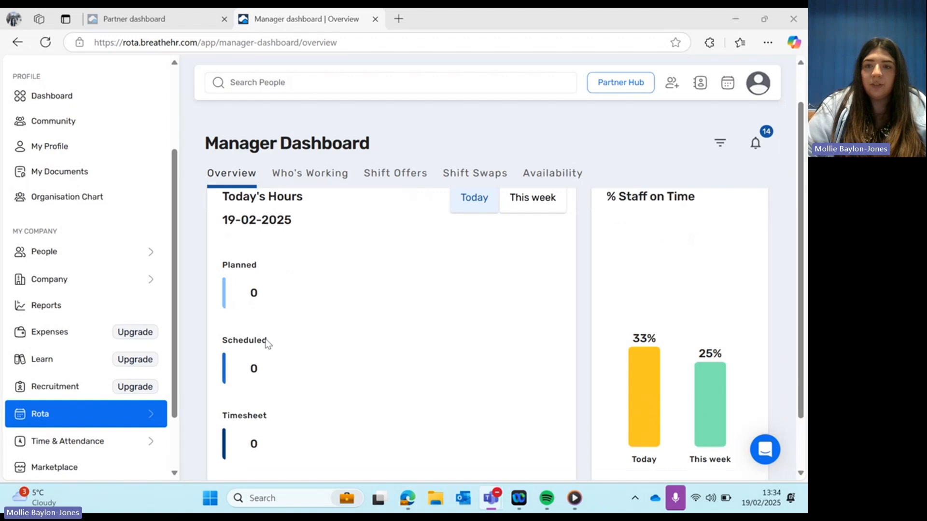
scroll(457, 317, down, 1)
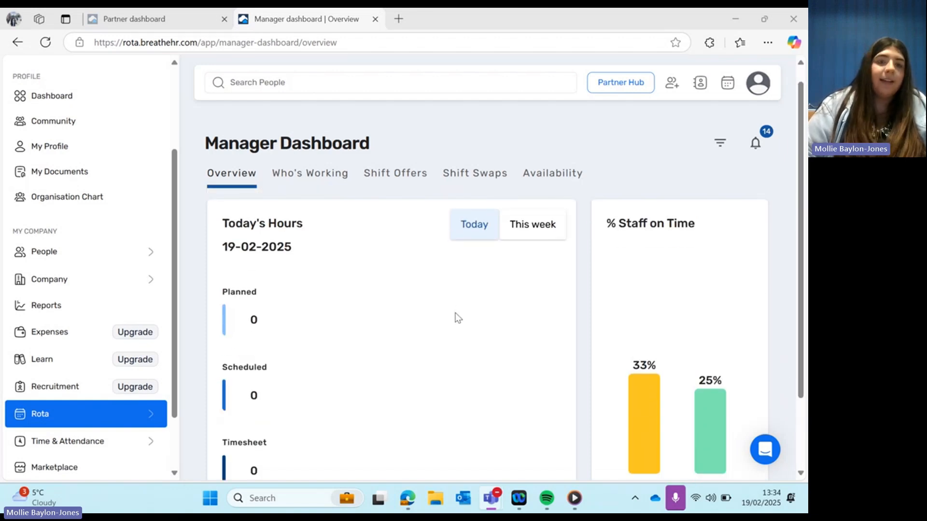
scroll(356, 369, down, 1)
scroll(326, 242, up, 2)
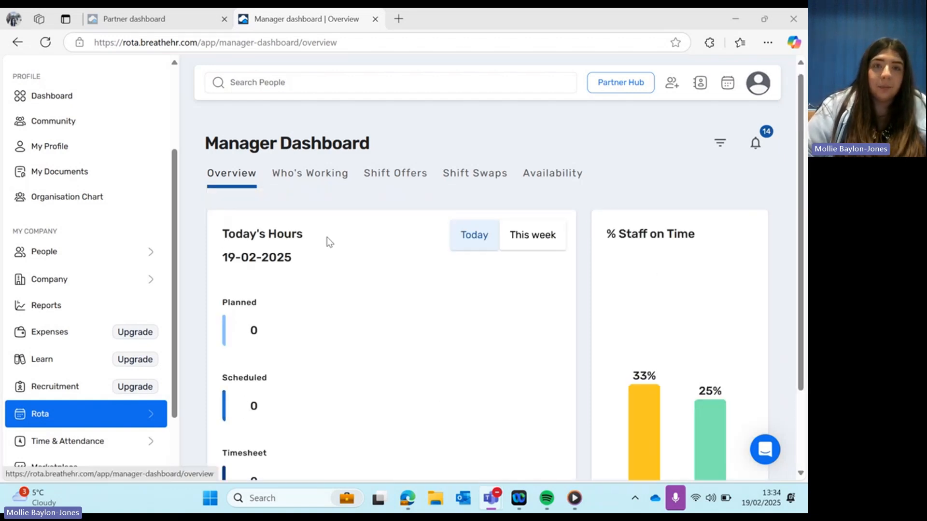
- Check who is working on the Manager Dashboard, filtering by Starting soon, Just finished and Tomorrow
click(311, 175)
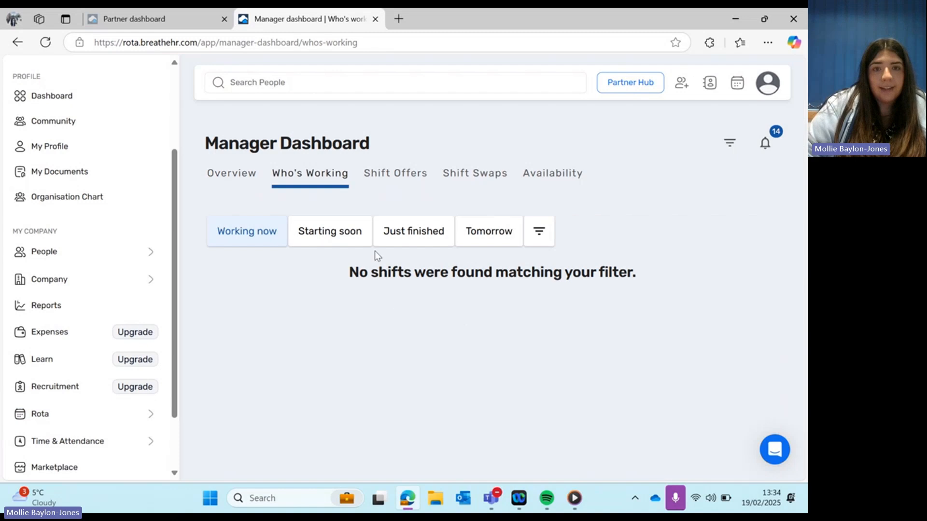
click(352, 243)
click(414, 241)
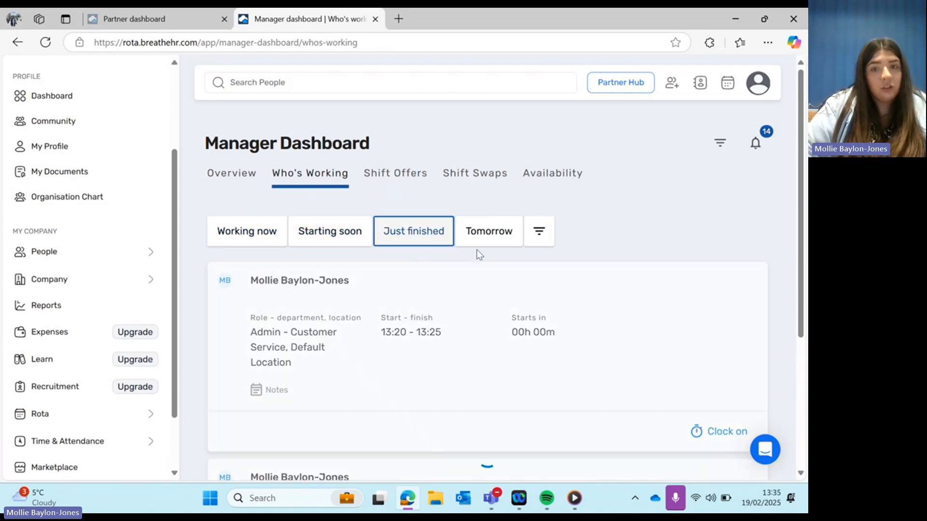
click(489, 240)
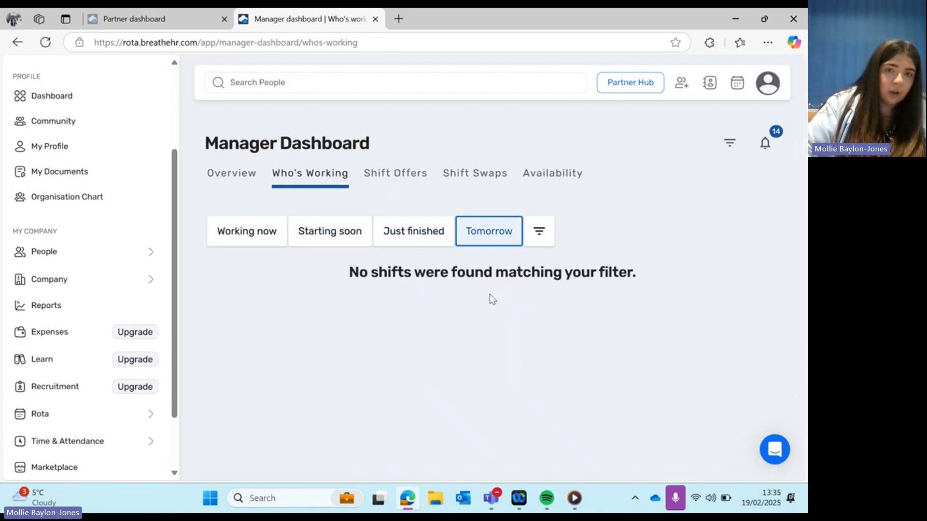
- Review the Manager Dashboard's shift offers, shift swaps and pending availability requests
click(403, 182)
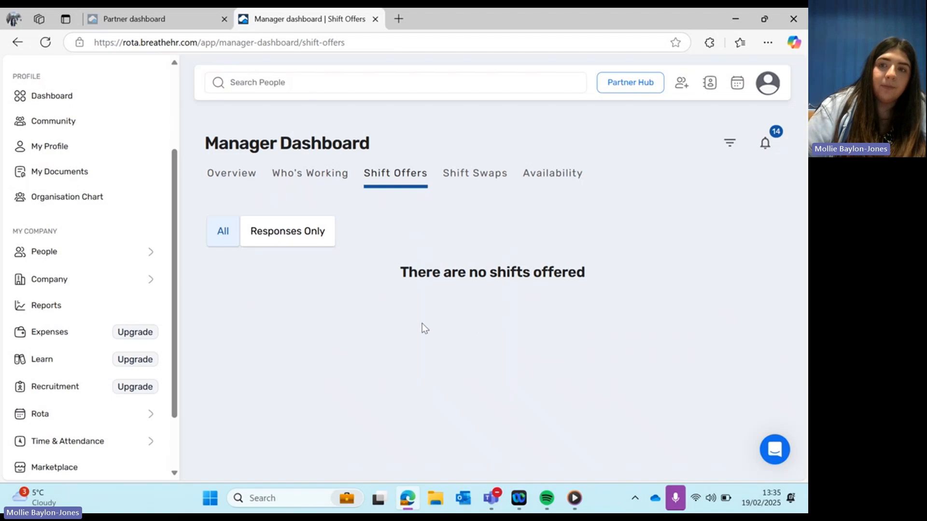
click(475, 174)
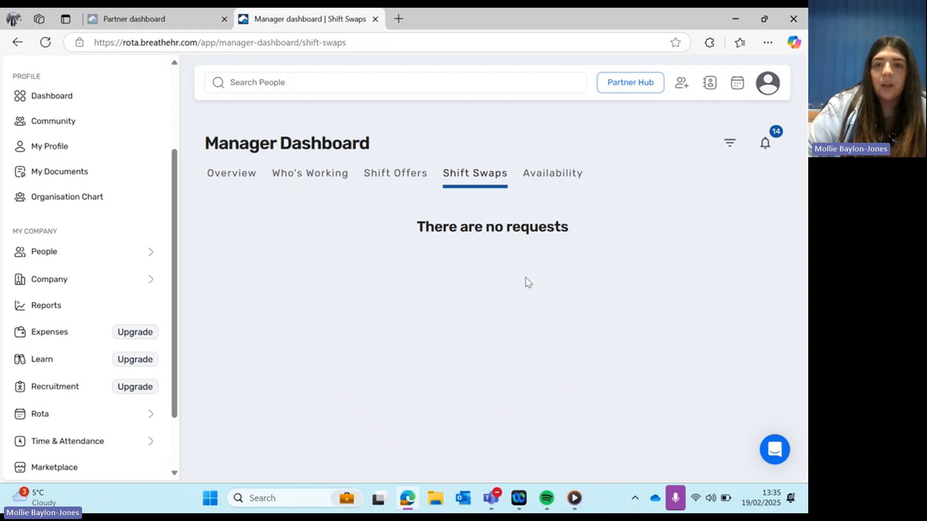
click(553, 172)
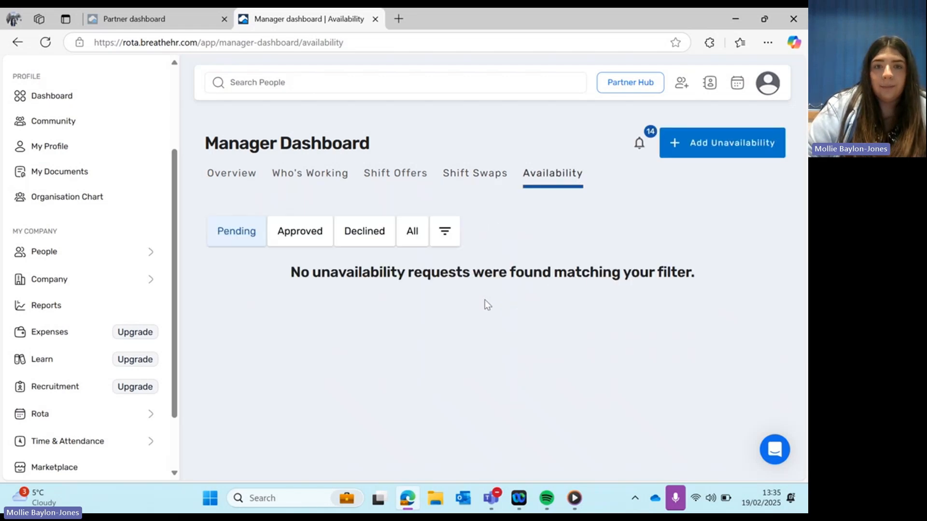
- Filter the availability requests to Approved and examine the whole list of leave and sickness entries
click(310, 243)
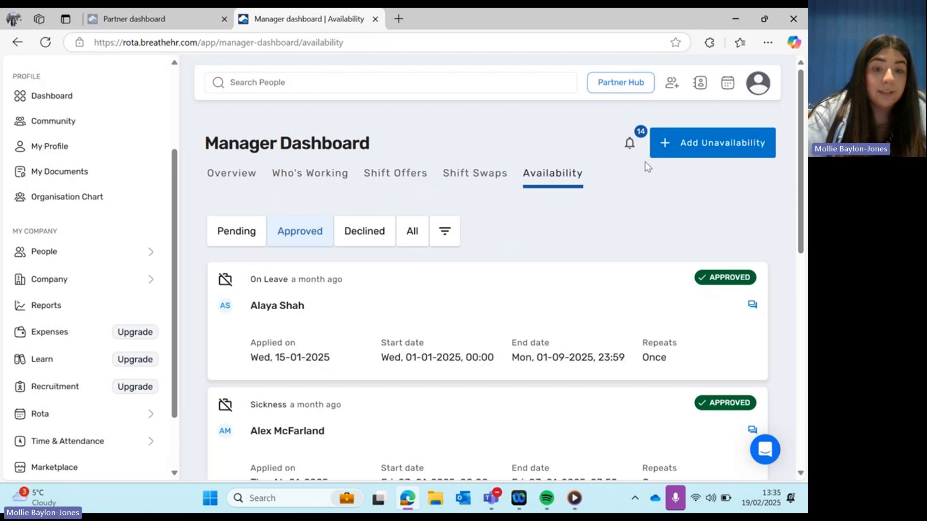
scroll(287, 405, down, 1)
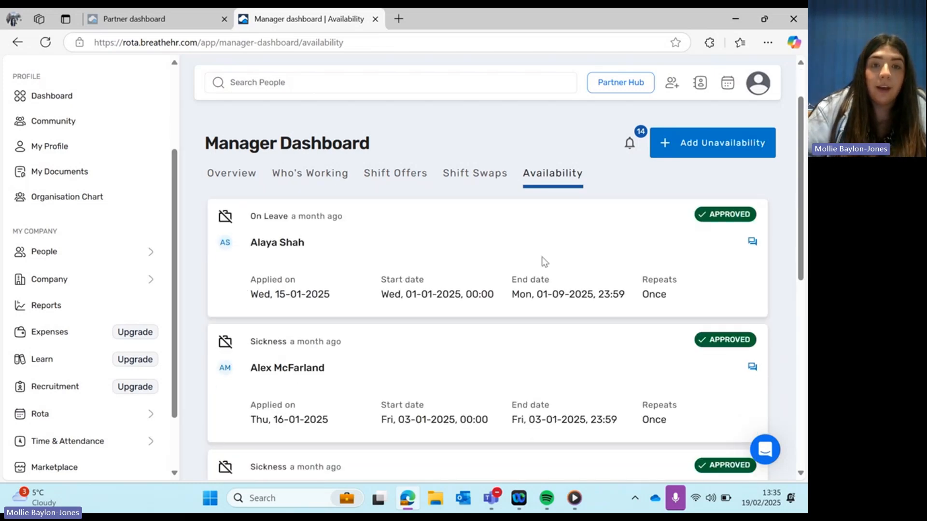
scroll(379, 311, down, 2)
scroll(309, 353, down, 3)
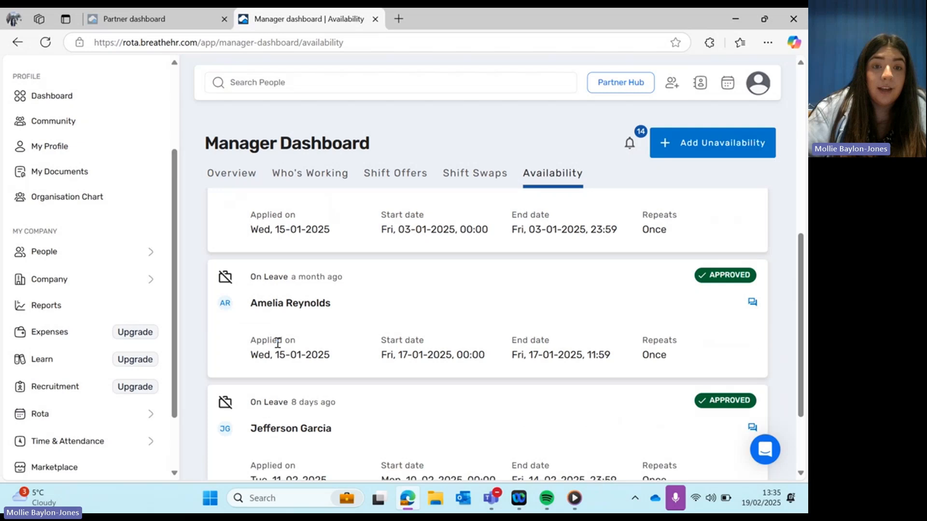
scroll(499, 422, down, 2)
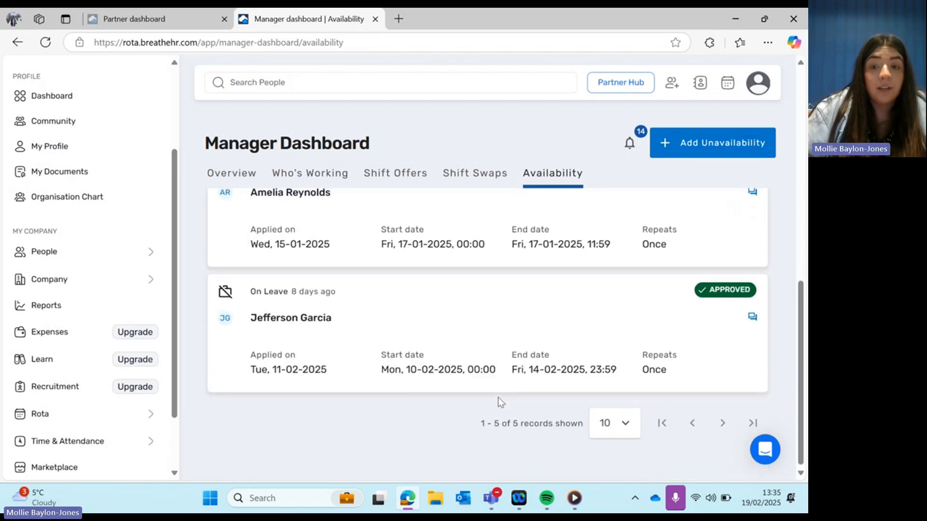
scroll(498, 397, up, 8)
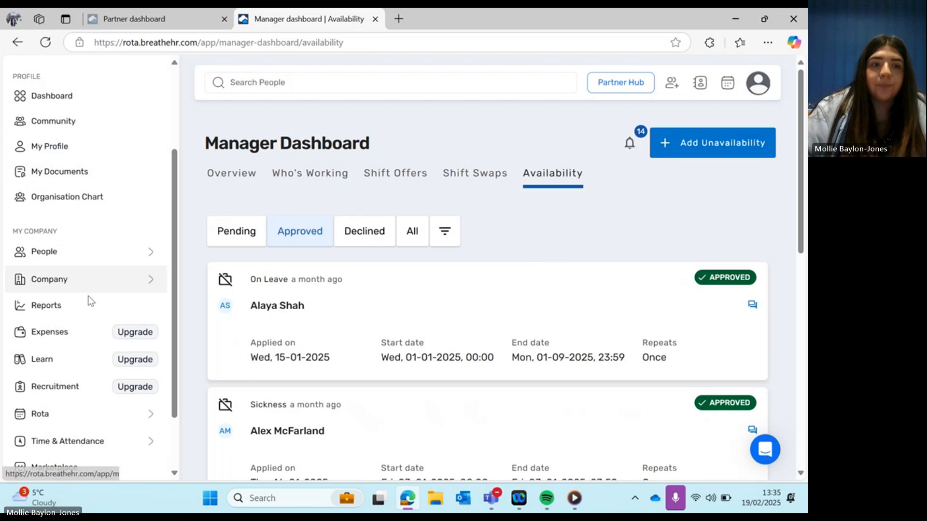
click(556, 299)
- Open the Rota Employee Dashboard and examine its overview of daily and weekly hours
click(72, 413)
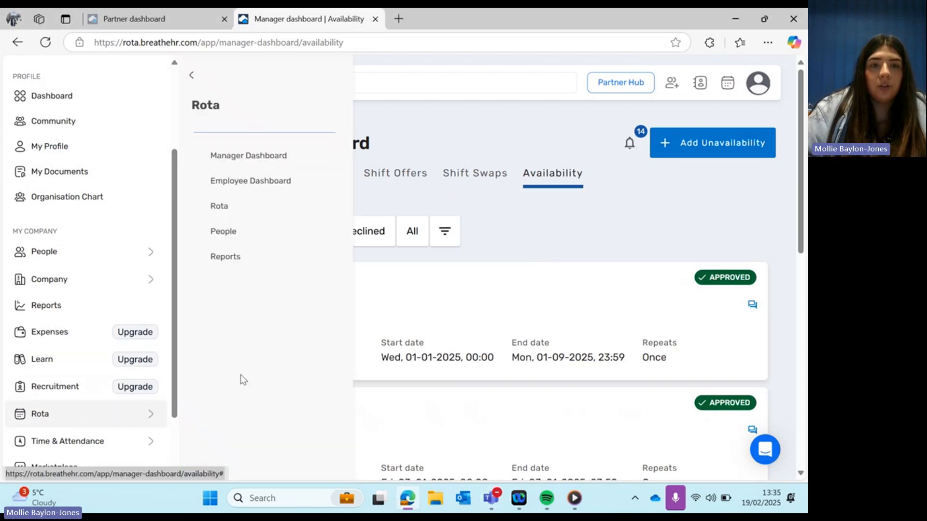
click(271, 179)
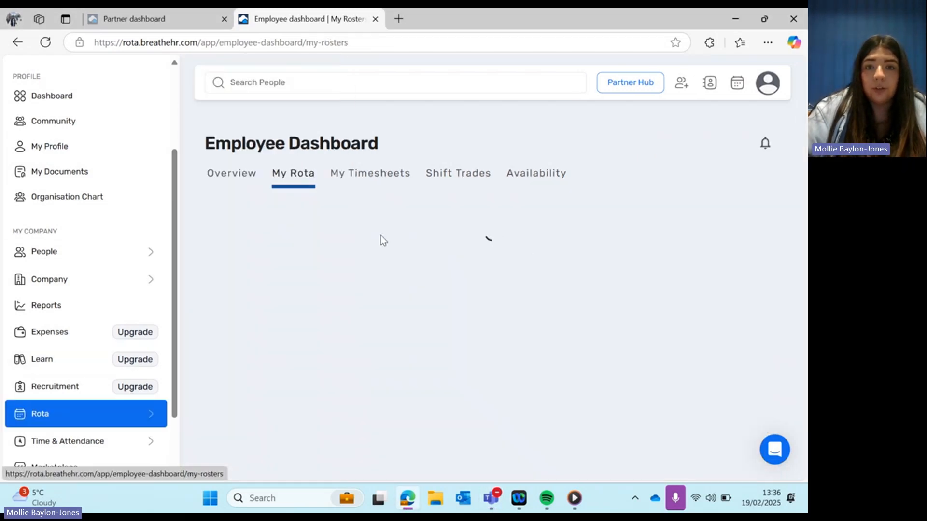
click(553, 298)
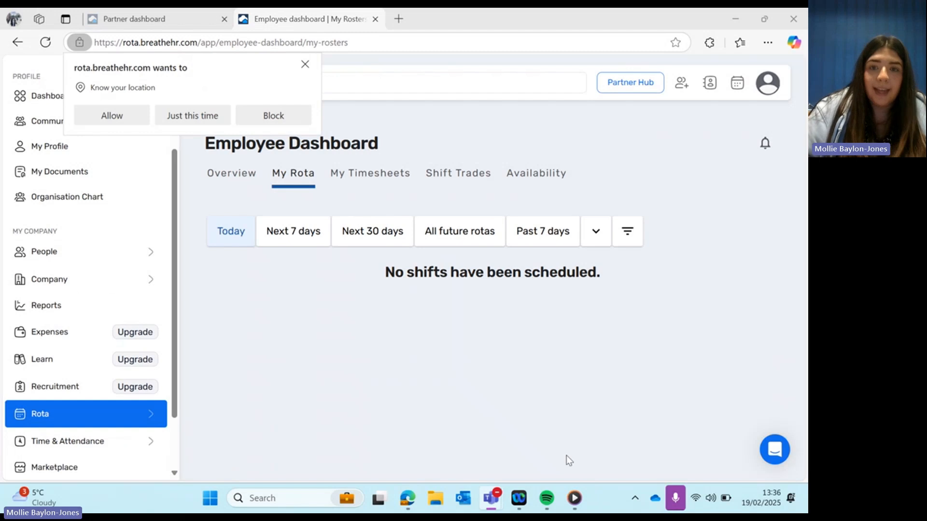
click(242, 179)
scroll(441, 247, down, 5)
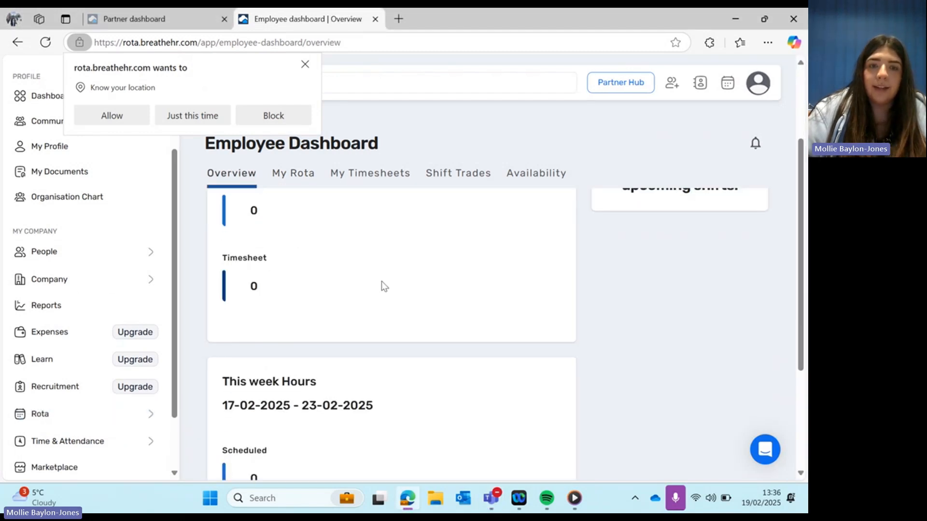
scroll(420, 252, up, 3)
- Check the employee's own rota for the next 7 days, along with their timesheets and shift trades
click(302, 182)
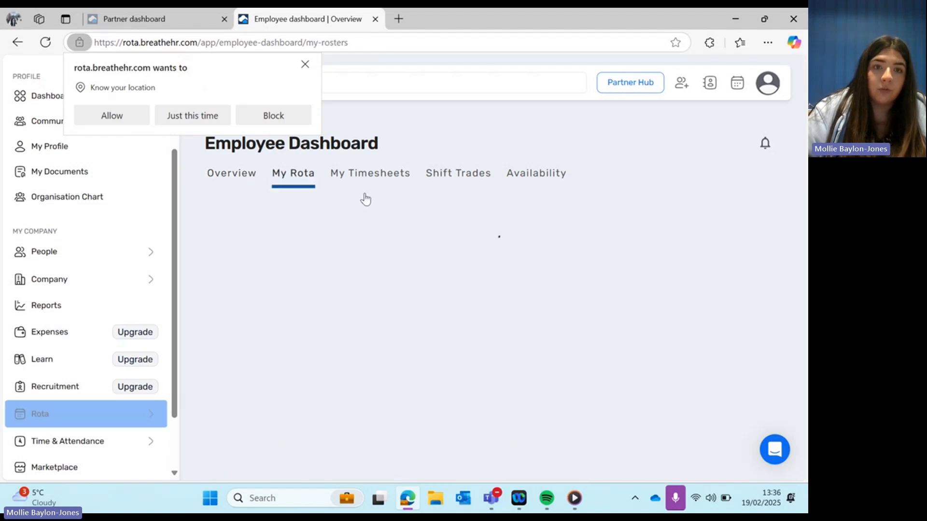
click(305, 239)
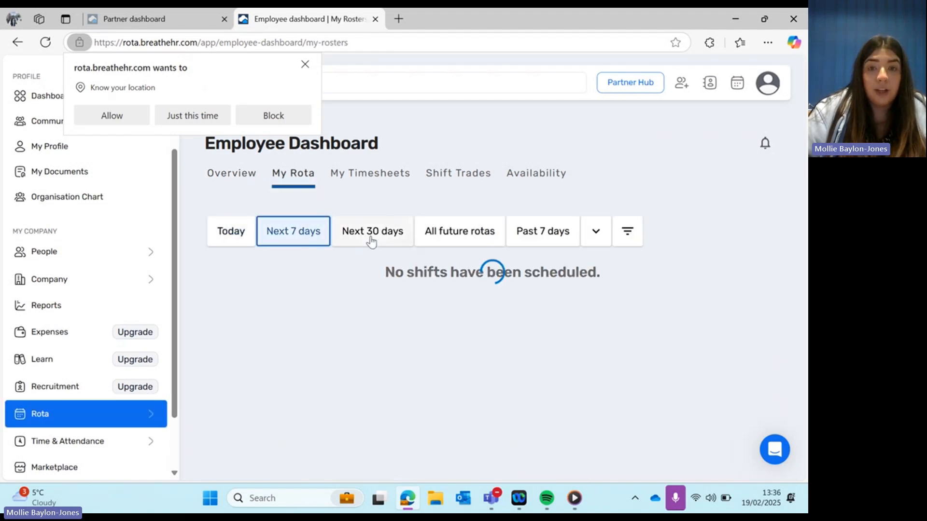
click(379, 187)
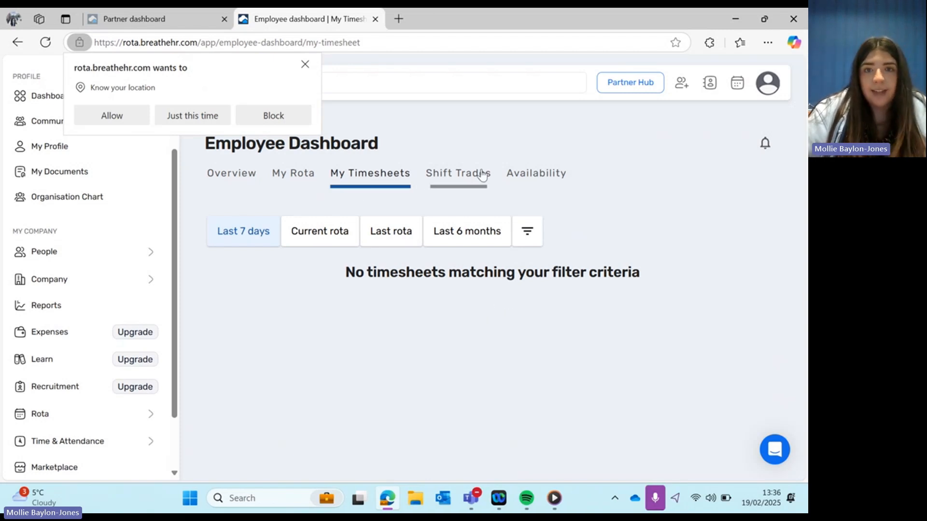
click(458, 173)
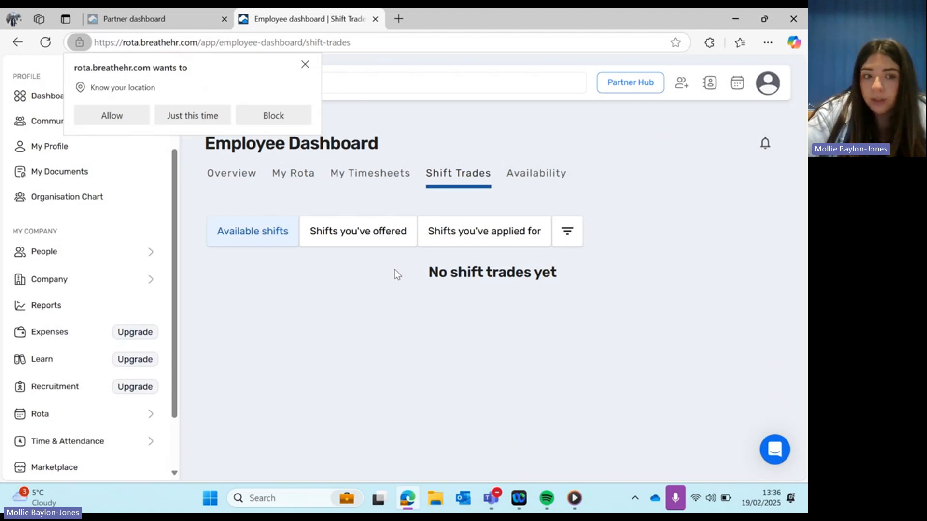
- Open the employee's availability calendar, examine the fields for adding an all-day unavailability, and close the form without adding one
click(531, 179)
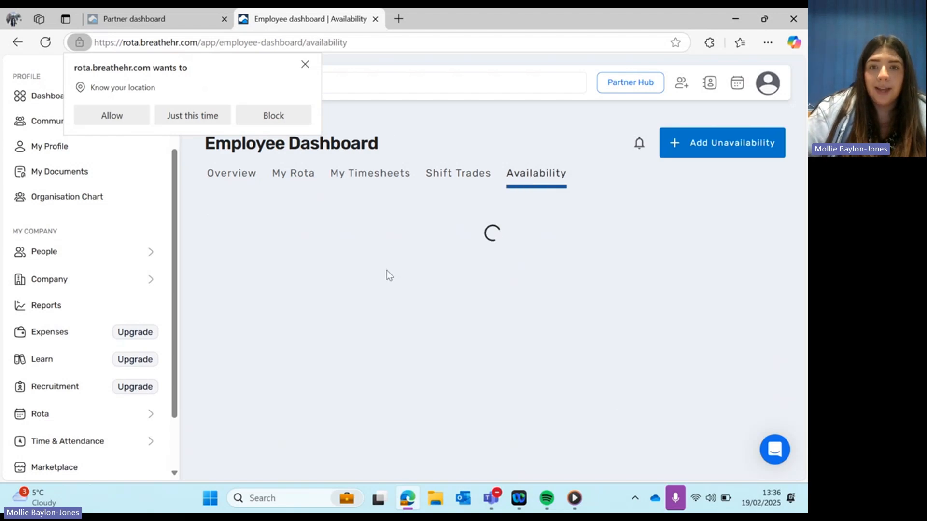
scroll(570, 317, down, 3)
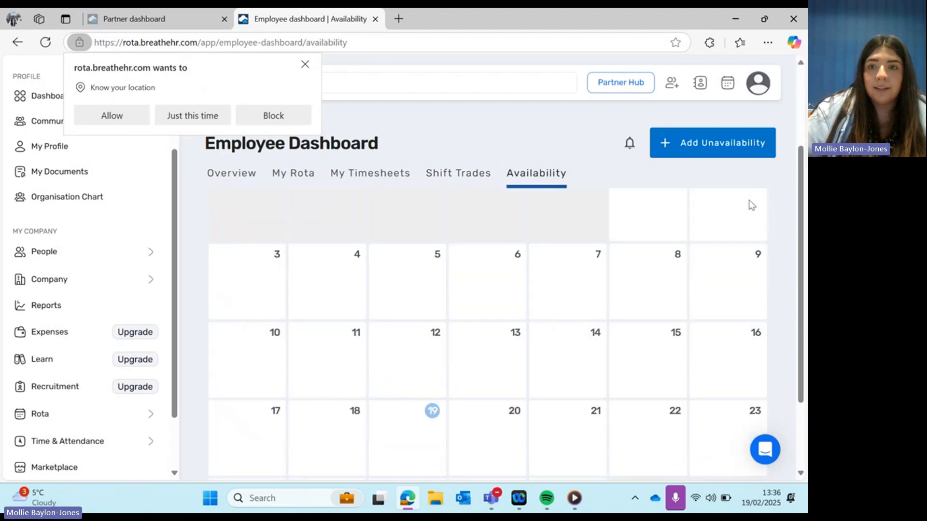
click(696, 143)
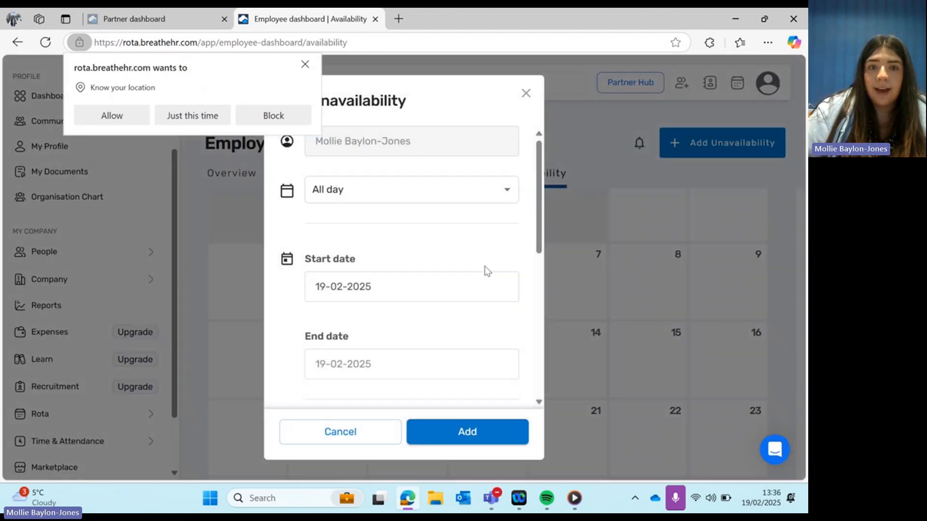
click(404, 192)
scroll(435, 228, down, 6)
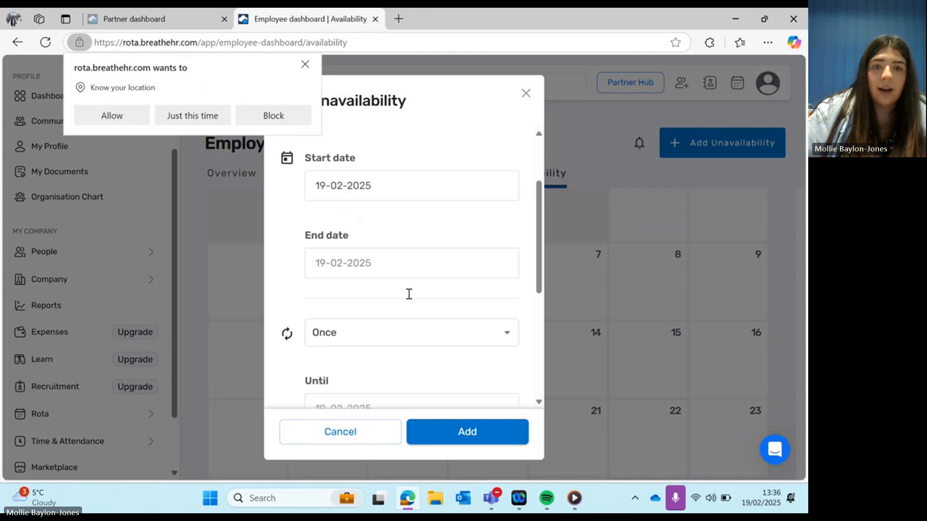
scroll(394, 258, down, 1)
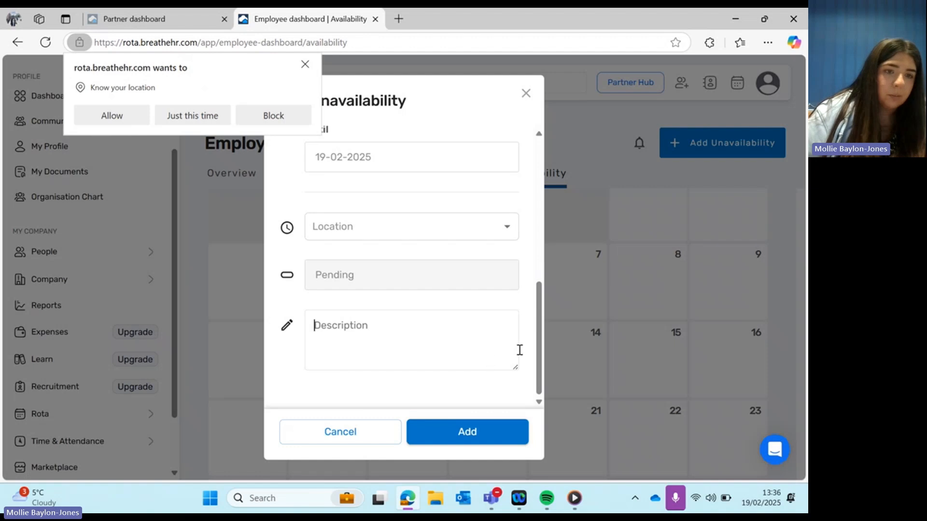
click(340, 432)
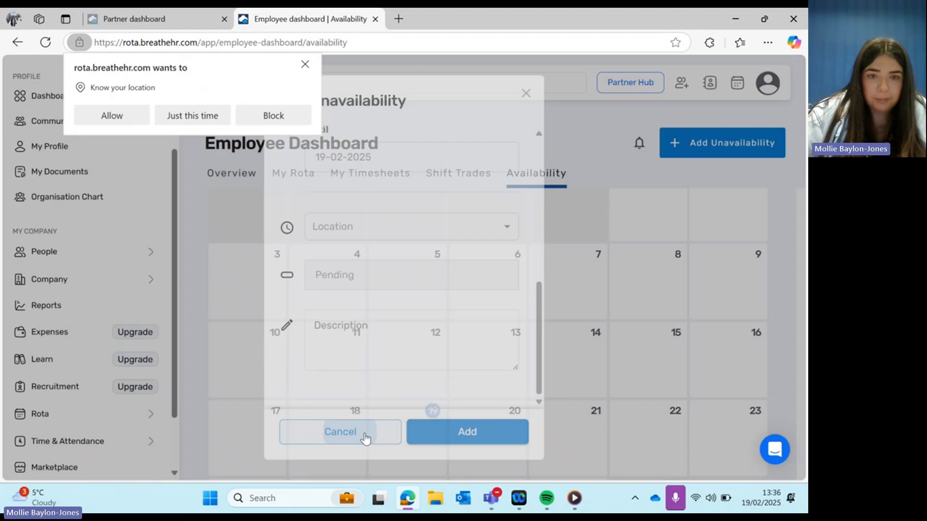
- Open the Rota module's People list and dismiss the browser's location permission request
click(78, 413)
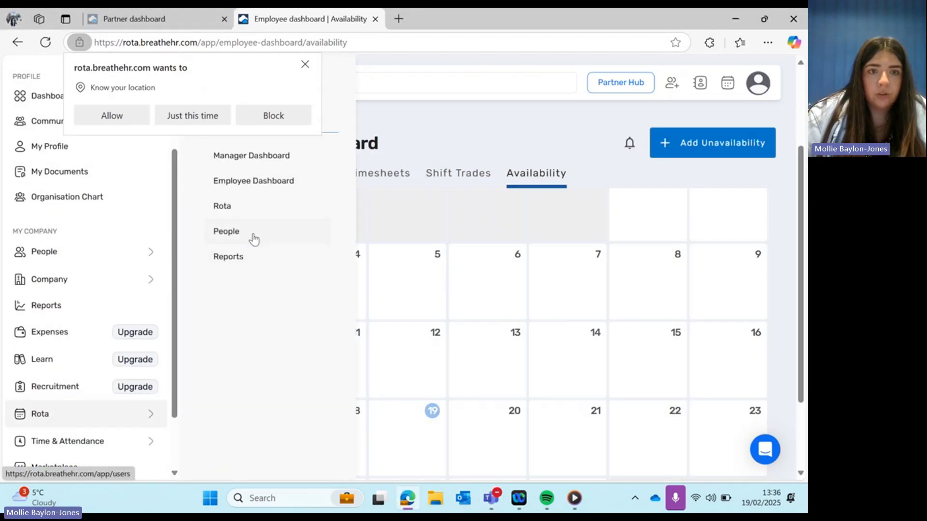
click(254, 239)
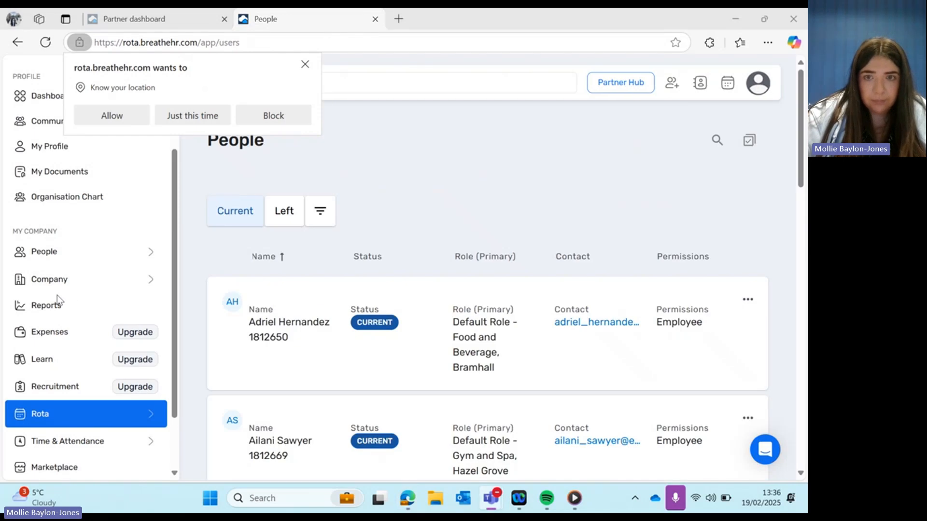
scroll(478, 275, down, 3)
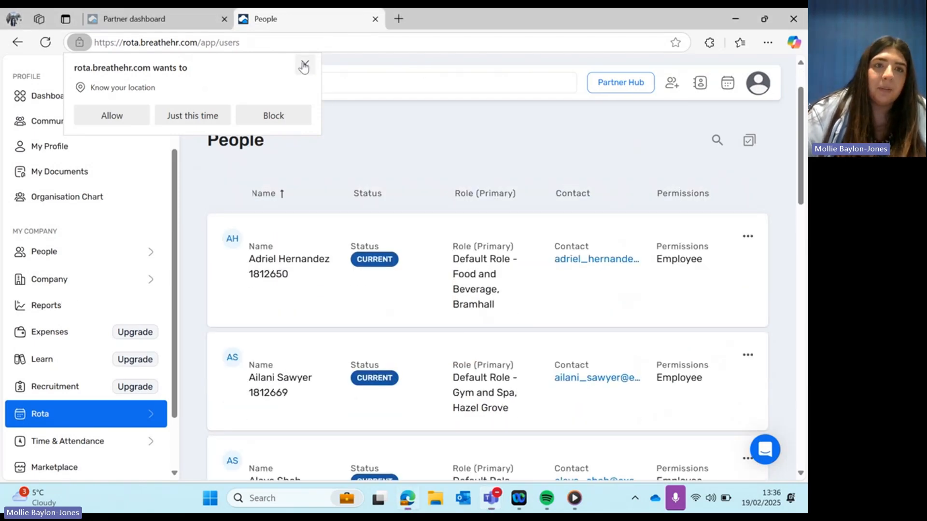
click(304, 65)
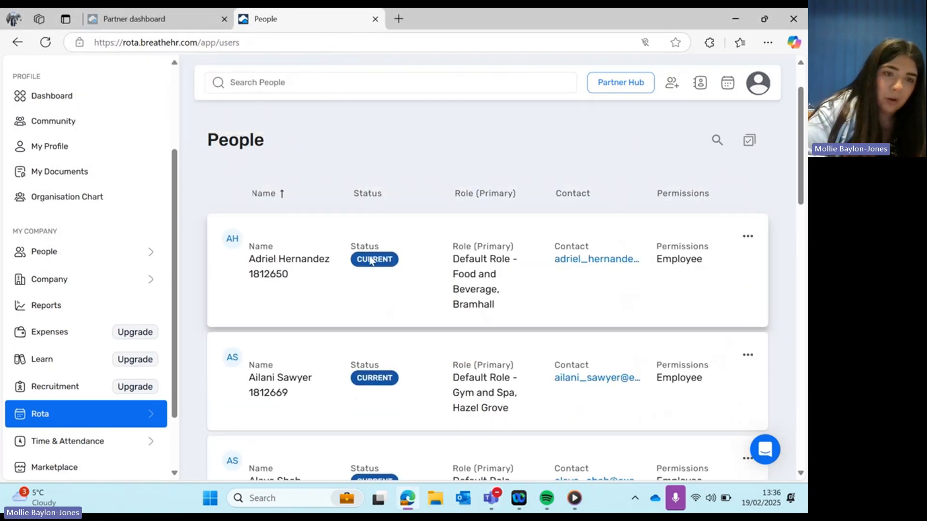
- Examine the current employees' statuses, primary roles, contact details and permissions throughout the People list
scroll(565, 294, down, 10)
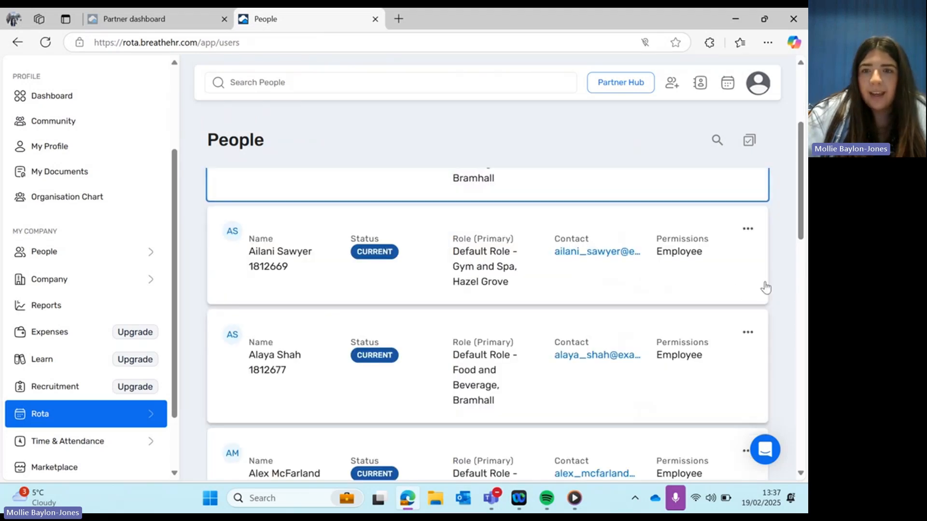
scroll(613, 263, down, 7)
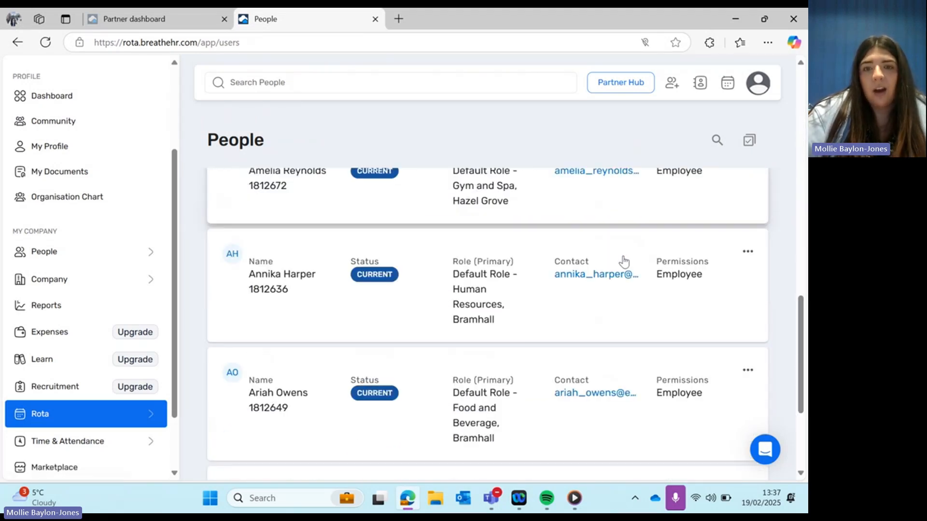
scroll(615, 289, up, 10)
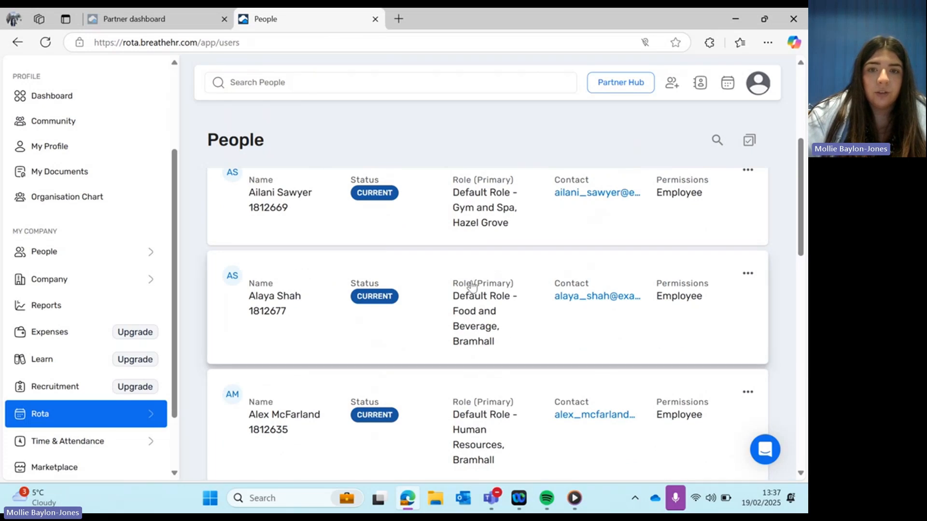
scroll(492, 341, down, 2)
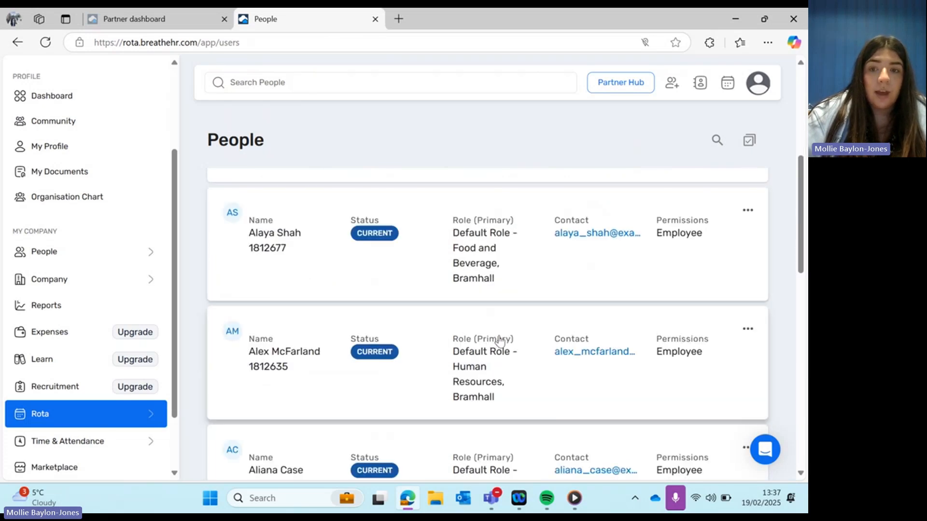
scroll(627, 368, down, 2)
scroll(695, 428, down, 5)
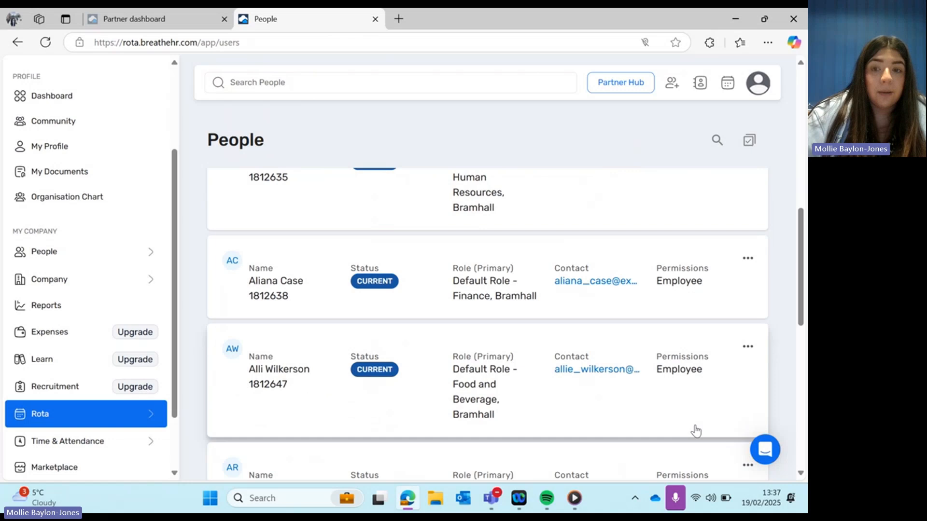
scroll(686, 410, up, 5)
scroll(689, 408, up, 5)
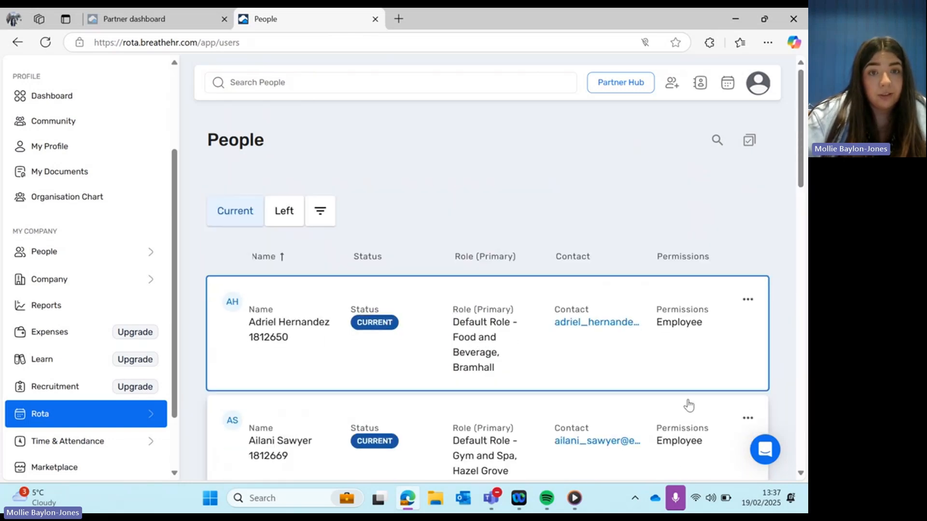